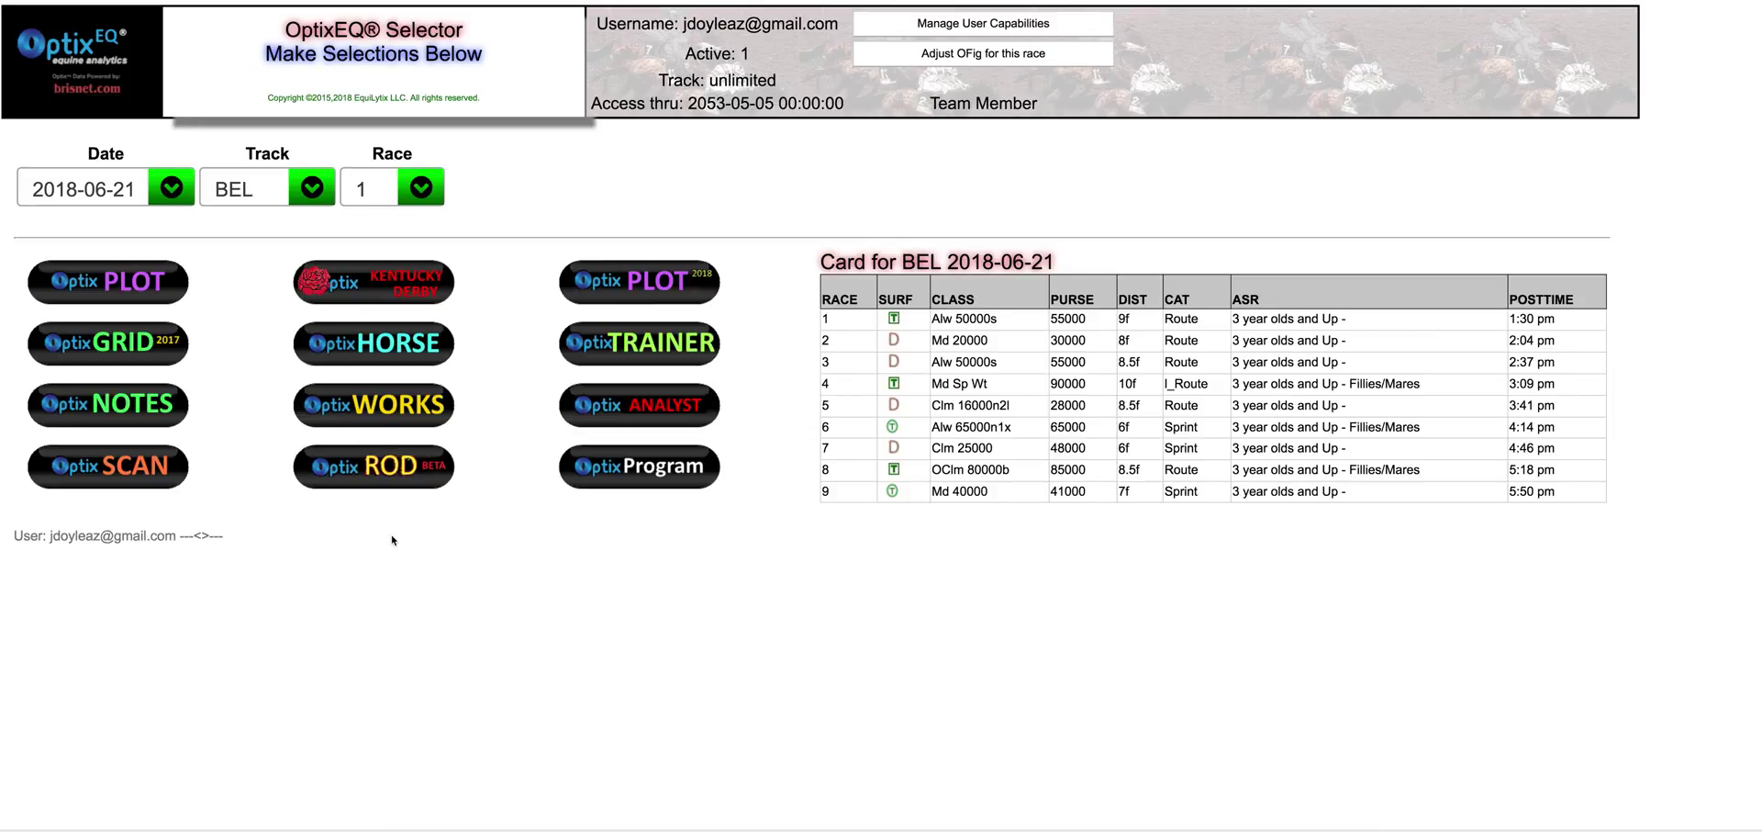
Open the OptixROD race-day summary for 2018-06-21 and look over its horses, alerts and notes.
left_click(403, 476)
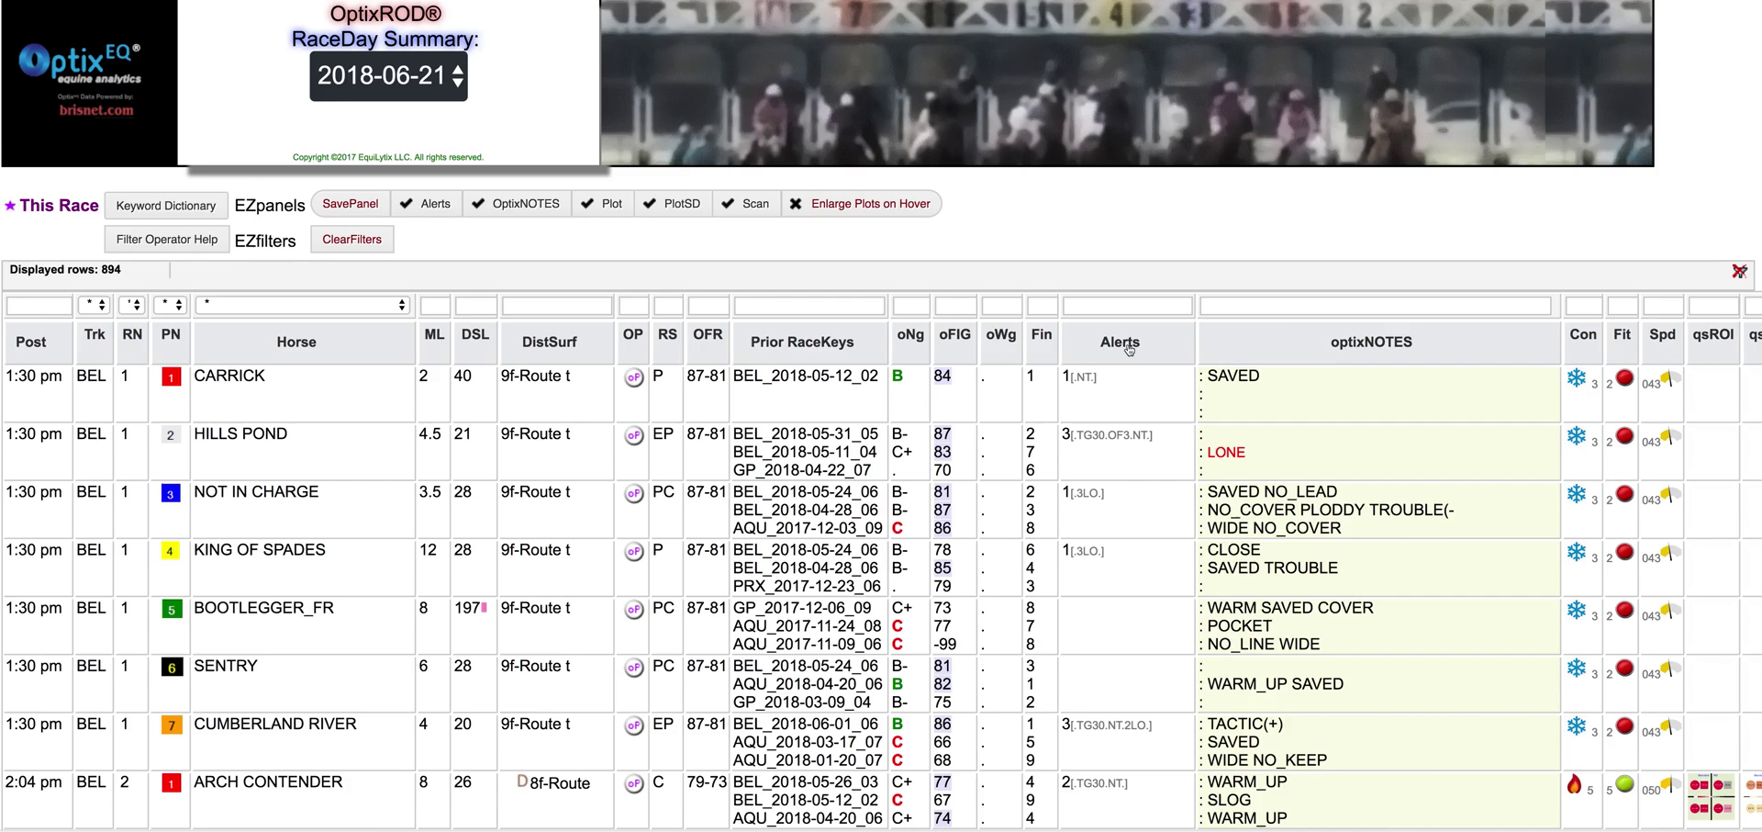
scroll(1138, 367, "down", 12)
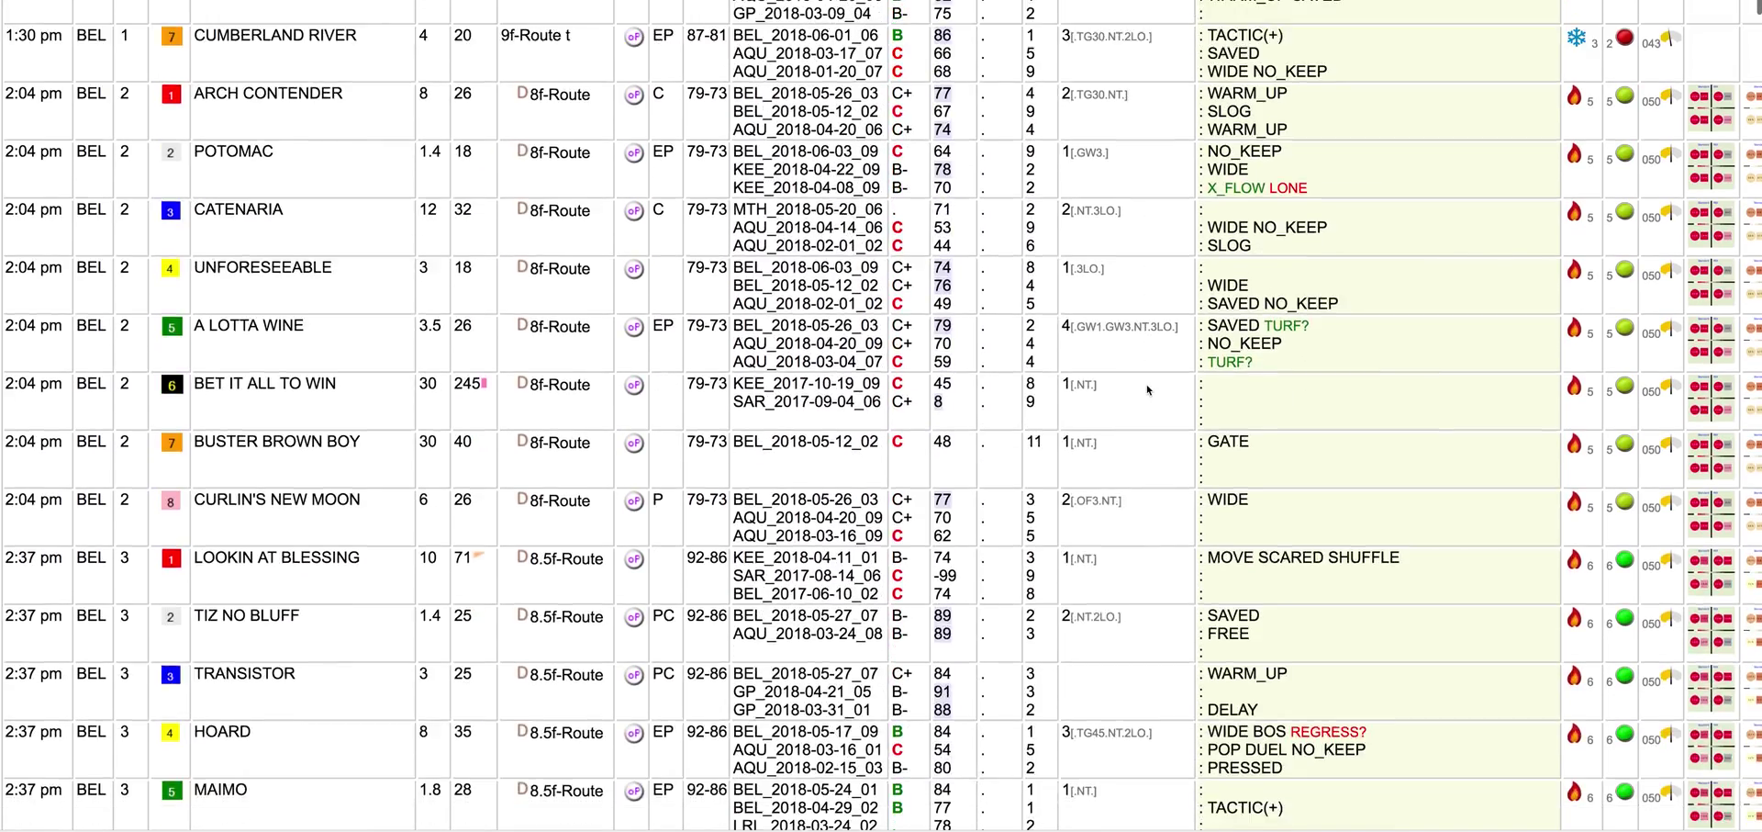
scroll(1147, 390, "up", 15)
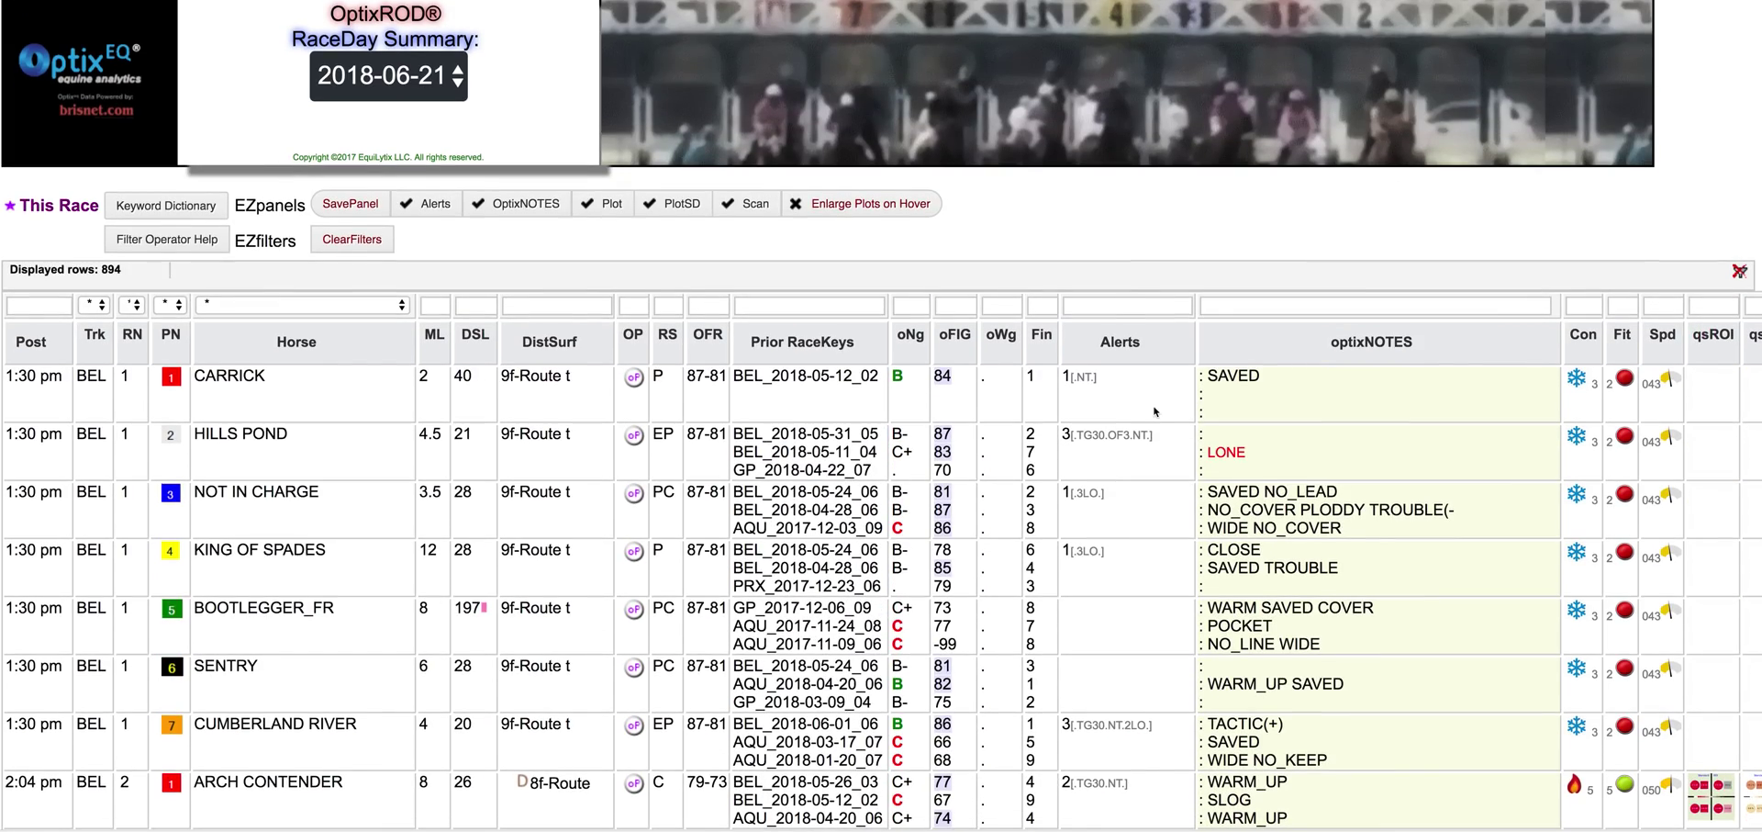
mouse_move(1156, 414)
left_click(1090, 307)
Filter the Alerts column by 'gw1' and browse the 14 BEL, CD, FL and SA horses.
type("gw1")
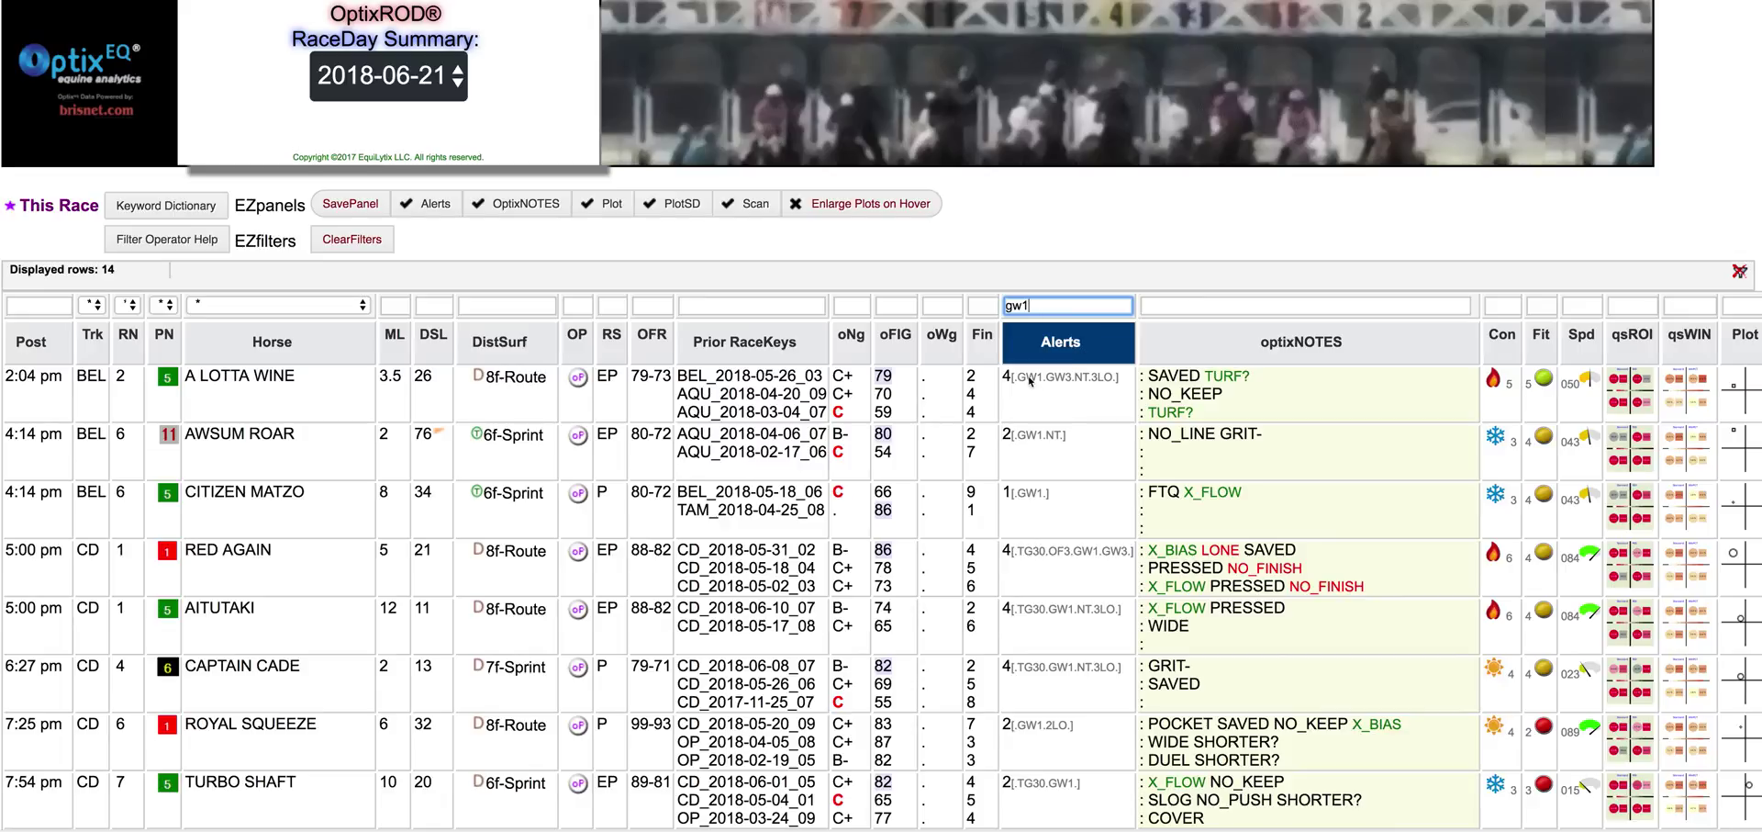
mouse_move(1029, 380)
scroll(1030, 380, "down", 4)
scroll(1029, 413, "up", 3)
scroll(1029, 420, "down", 4)
scroll(1028, 420, "up", 4)
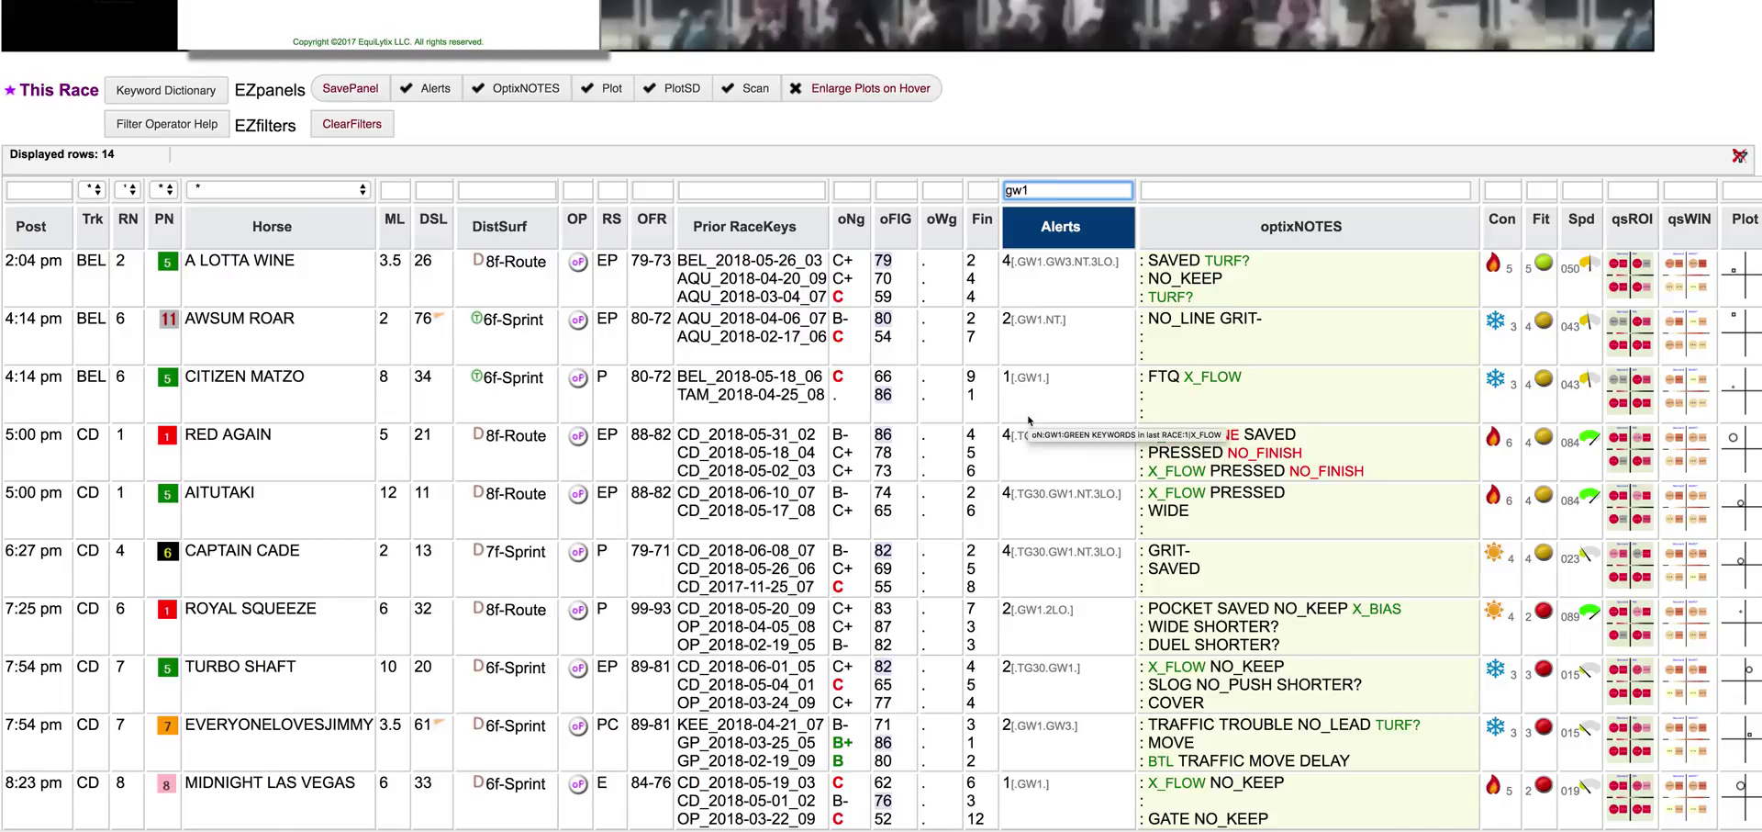
scroll(1029, 419, "up", 1)
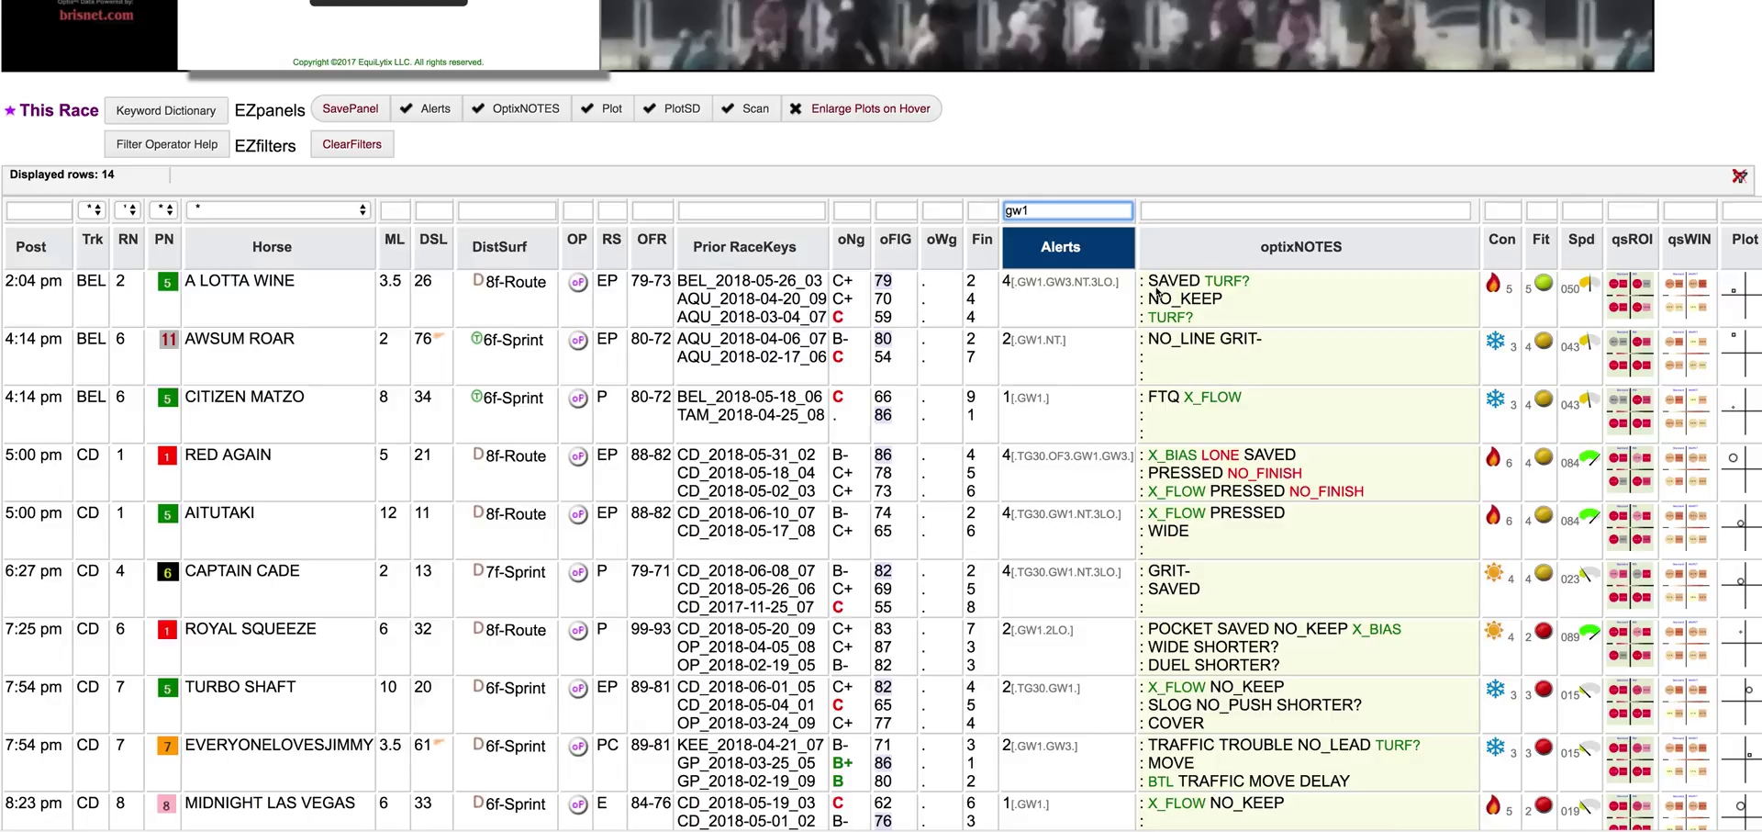
scroll(1099, 308, "down", 1)
scroll(1098, 308, "down", 1)
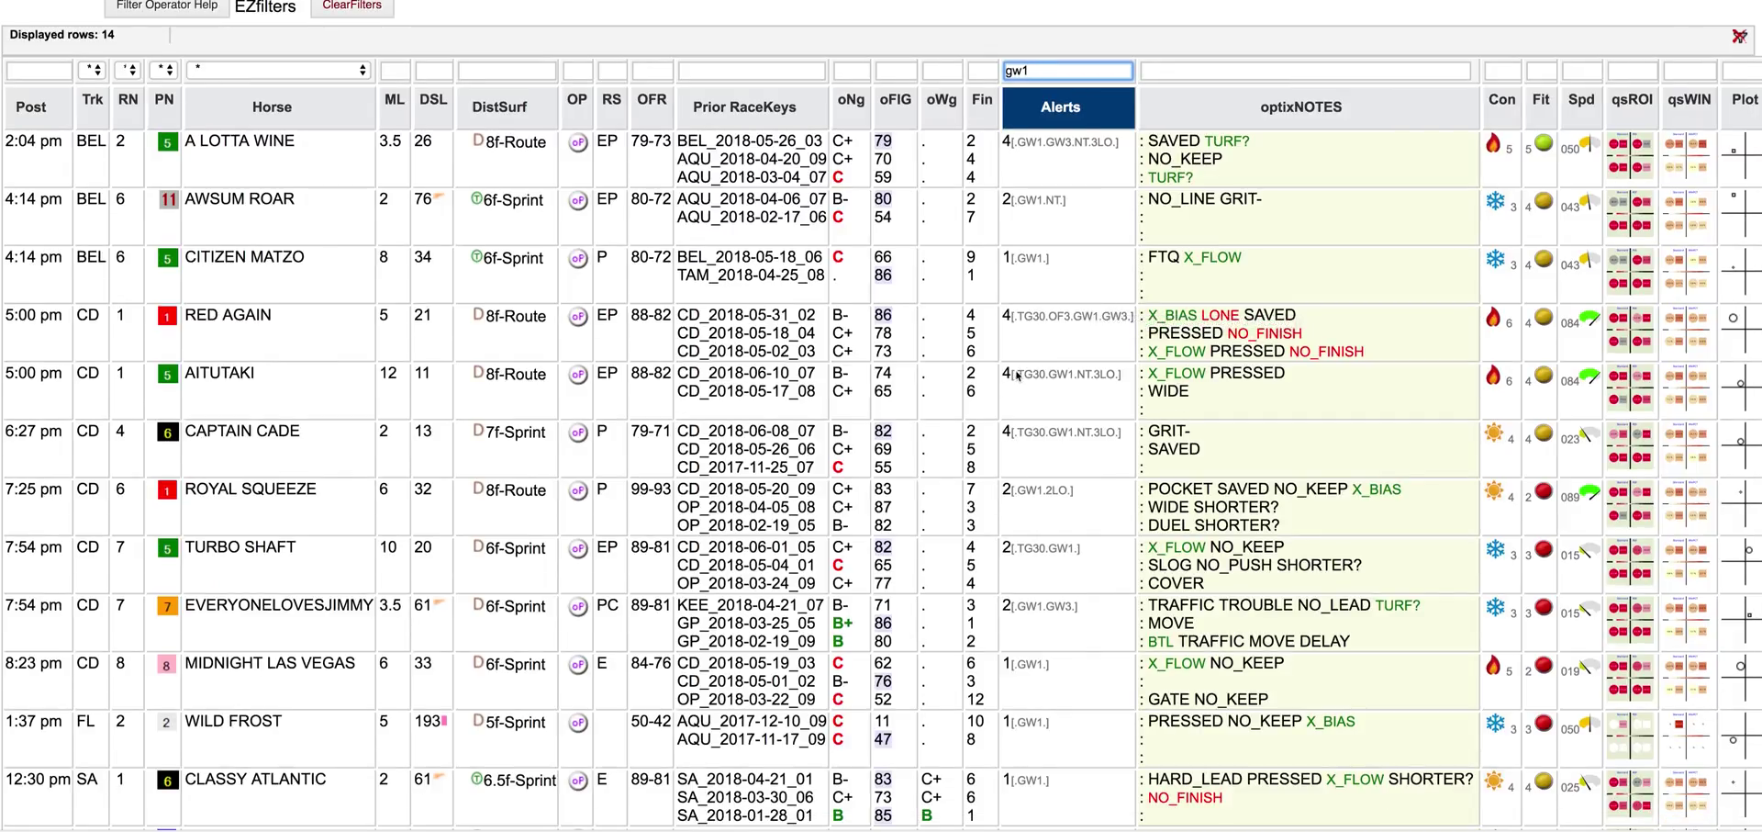
scroll(952, 508, "down", 3)
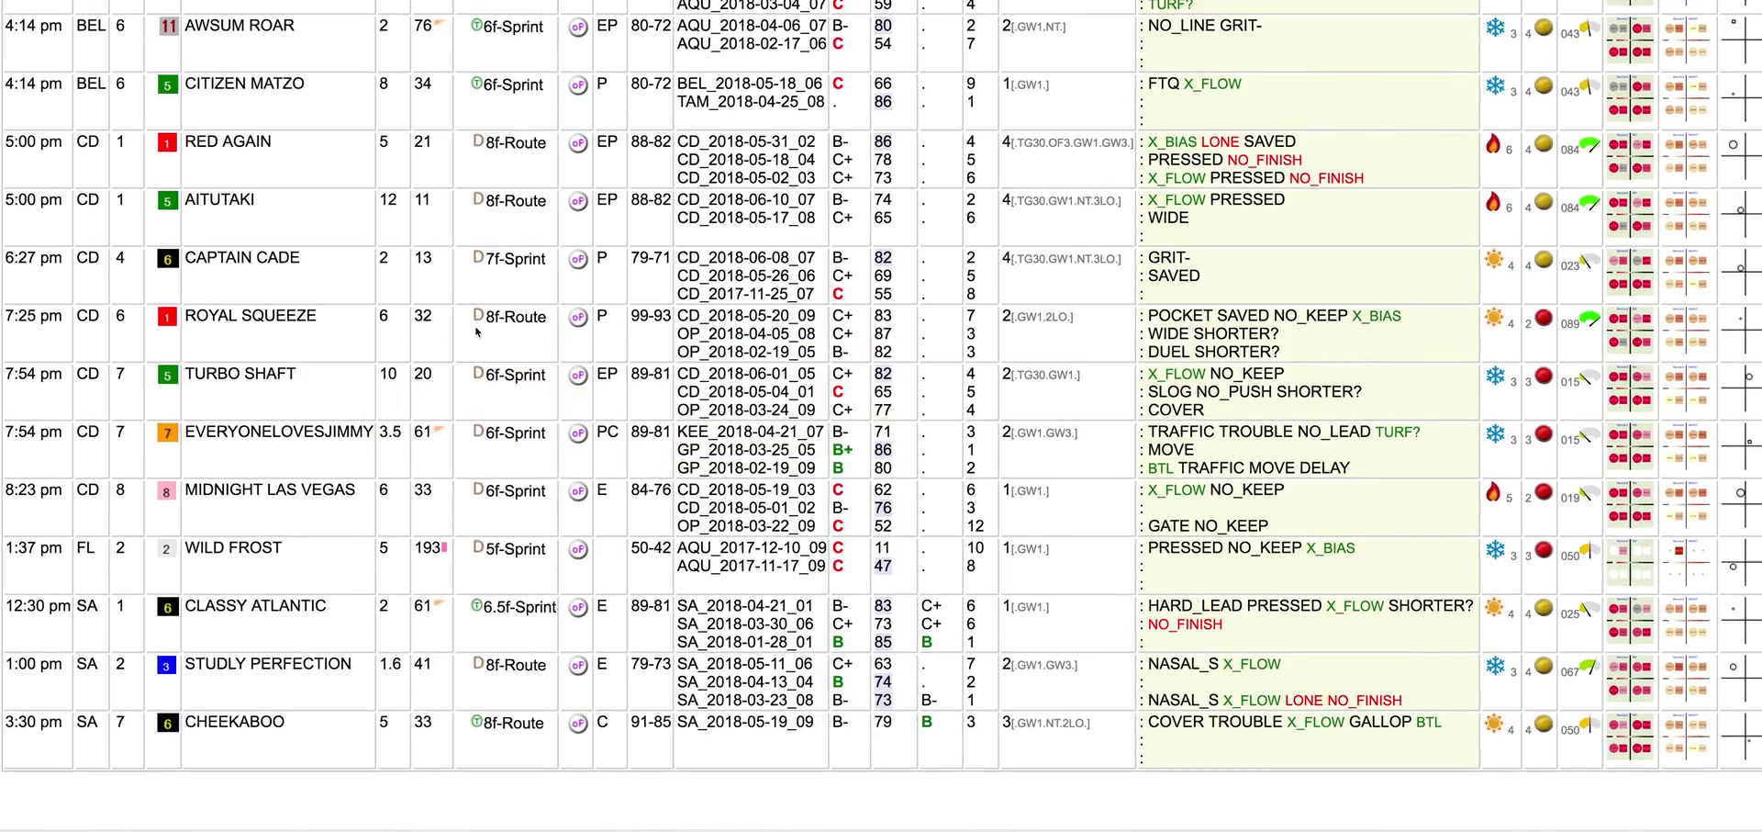
Open OptixPLOT from the ROYAL SQUEEZE row and look over its chart.
left_click(1209, 338)
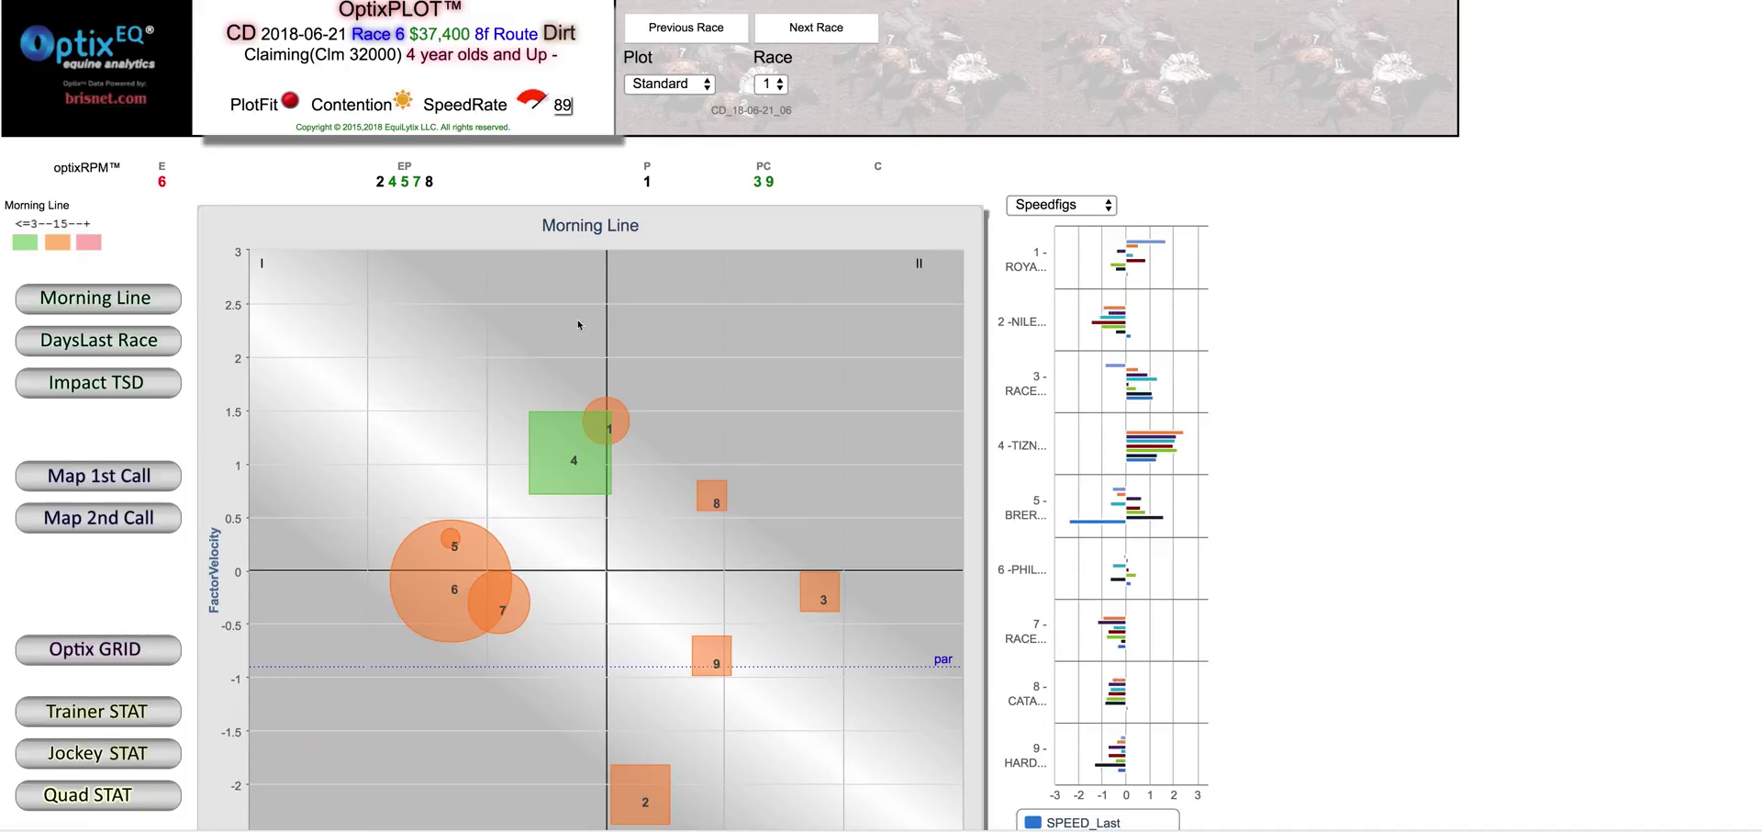
scroll(578, 324, "down", 2)
scroll(579, 324, "down", 3)
mouse_move(617, 226)
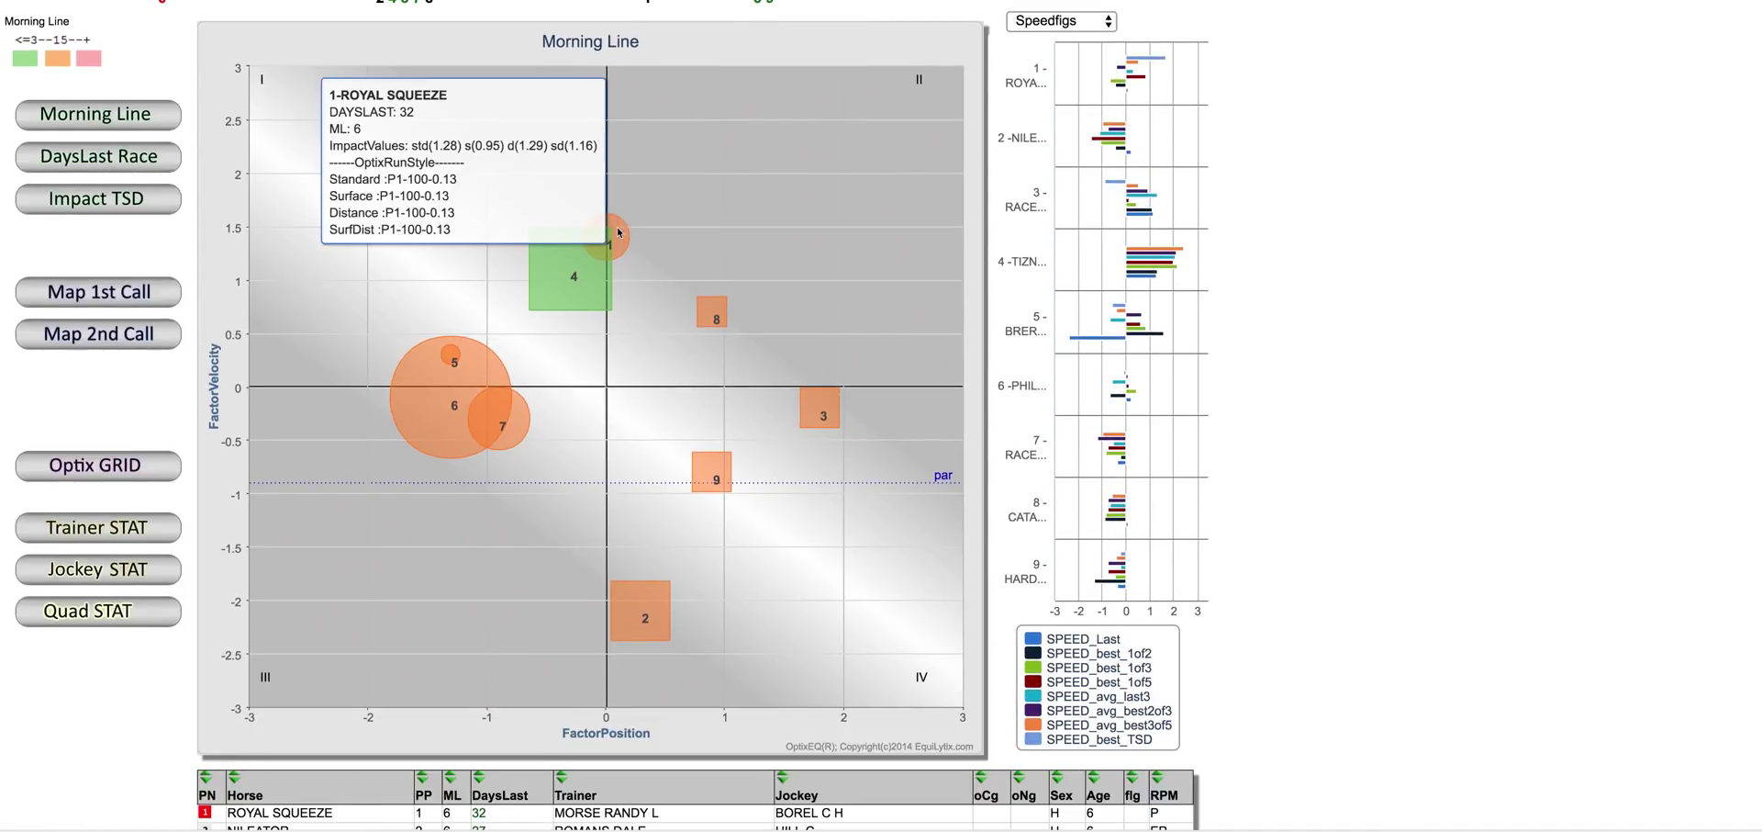
scroll(622, 234, "up", 4)
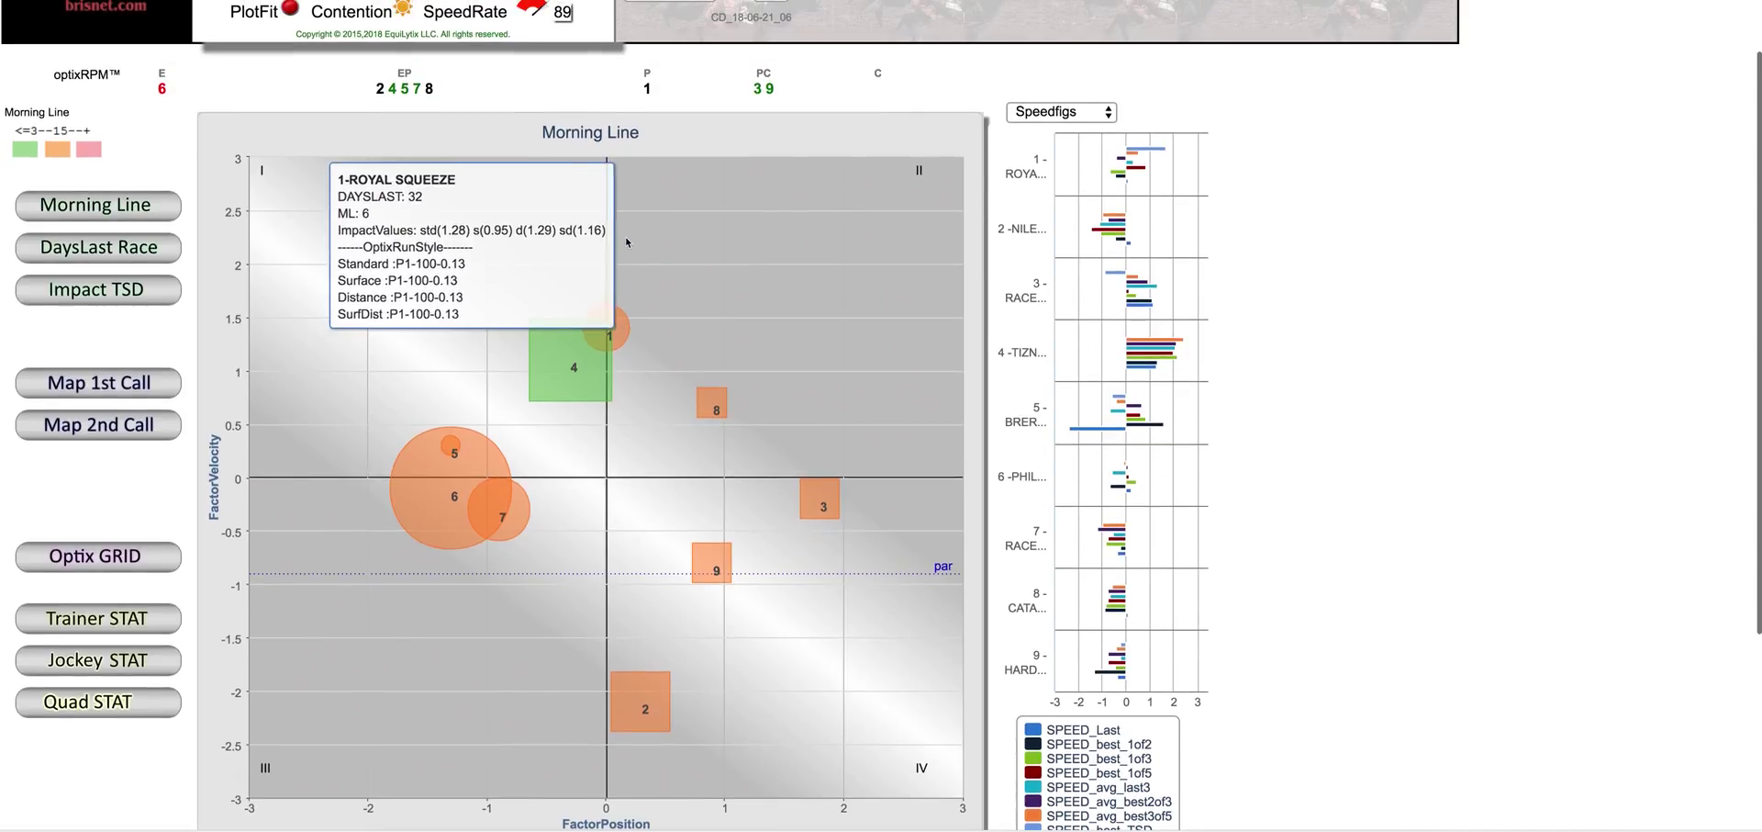
scroll(649, 259, "down", 3)
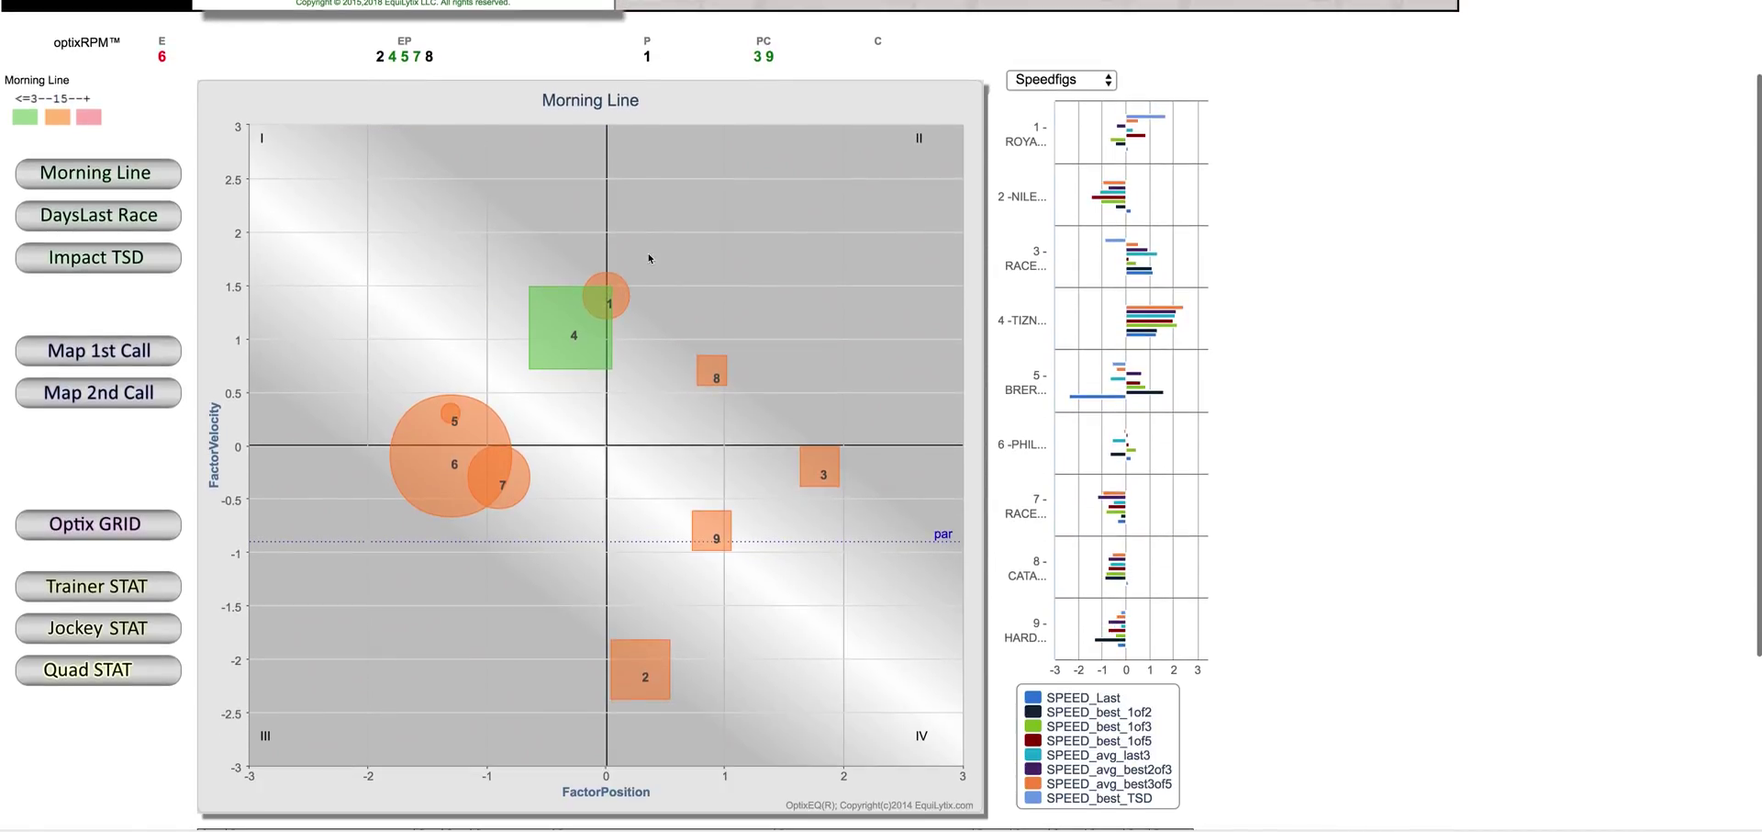
scroll(708, 268, "up", 3)
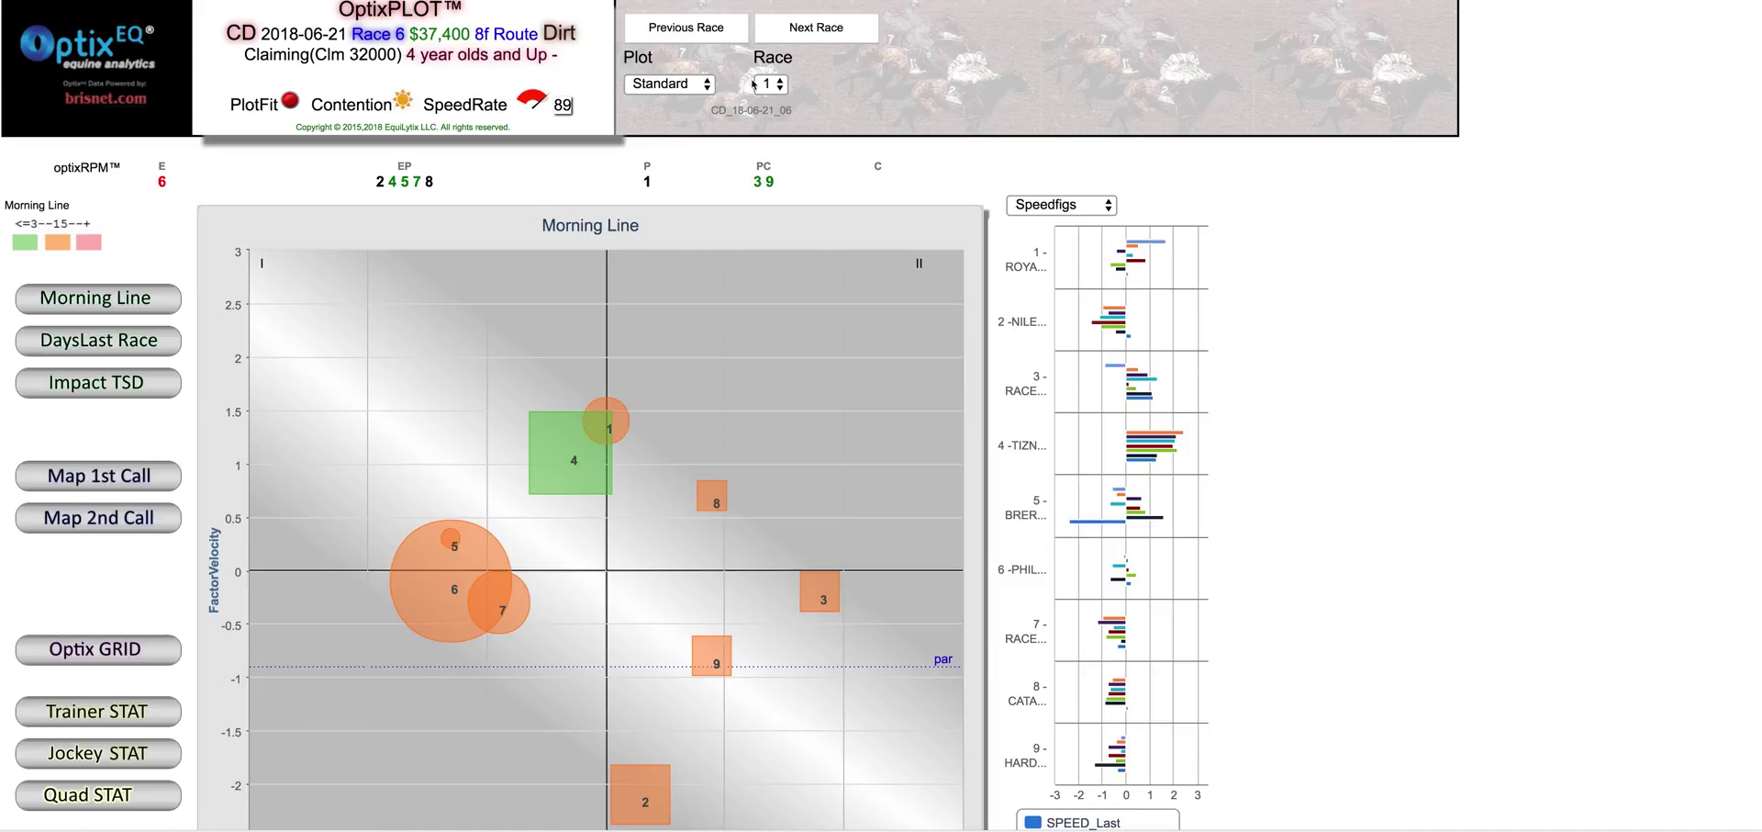
Plot CD race 6 and choose the SurfDist plot type.
left_click(754, 83)
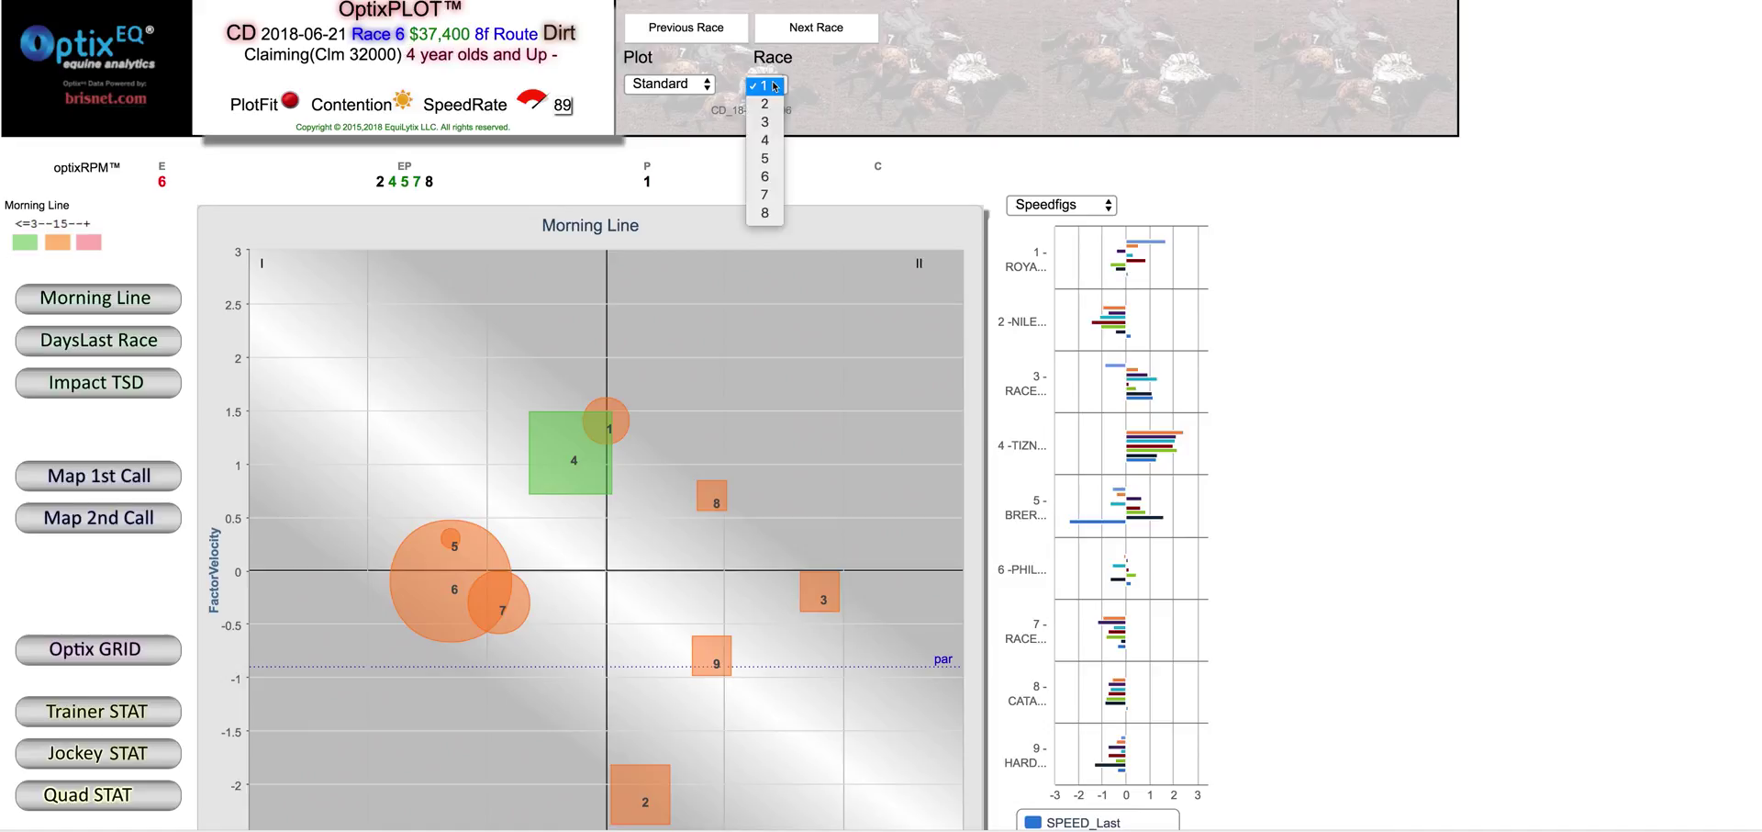
left_click(776, 177)
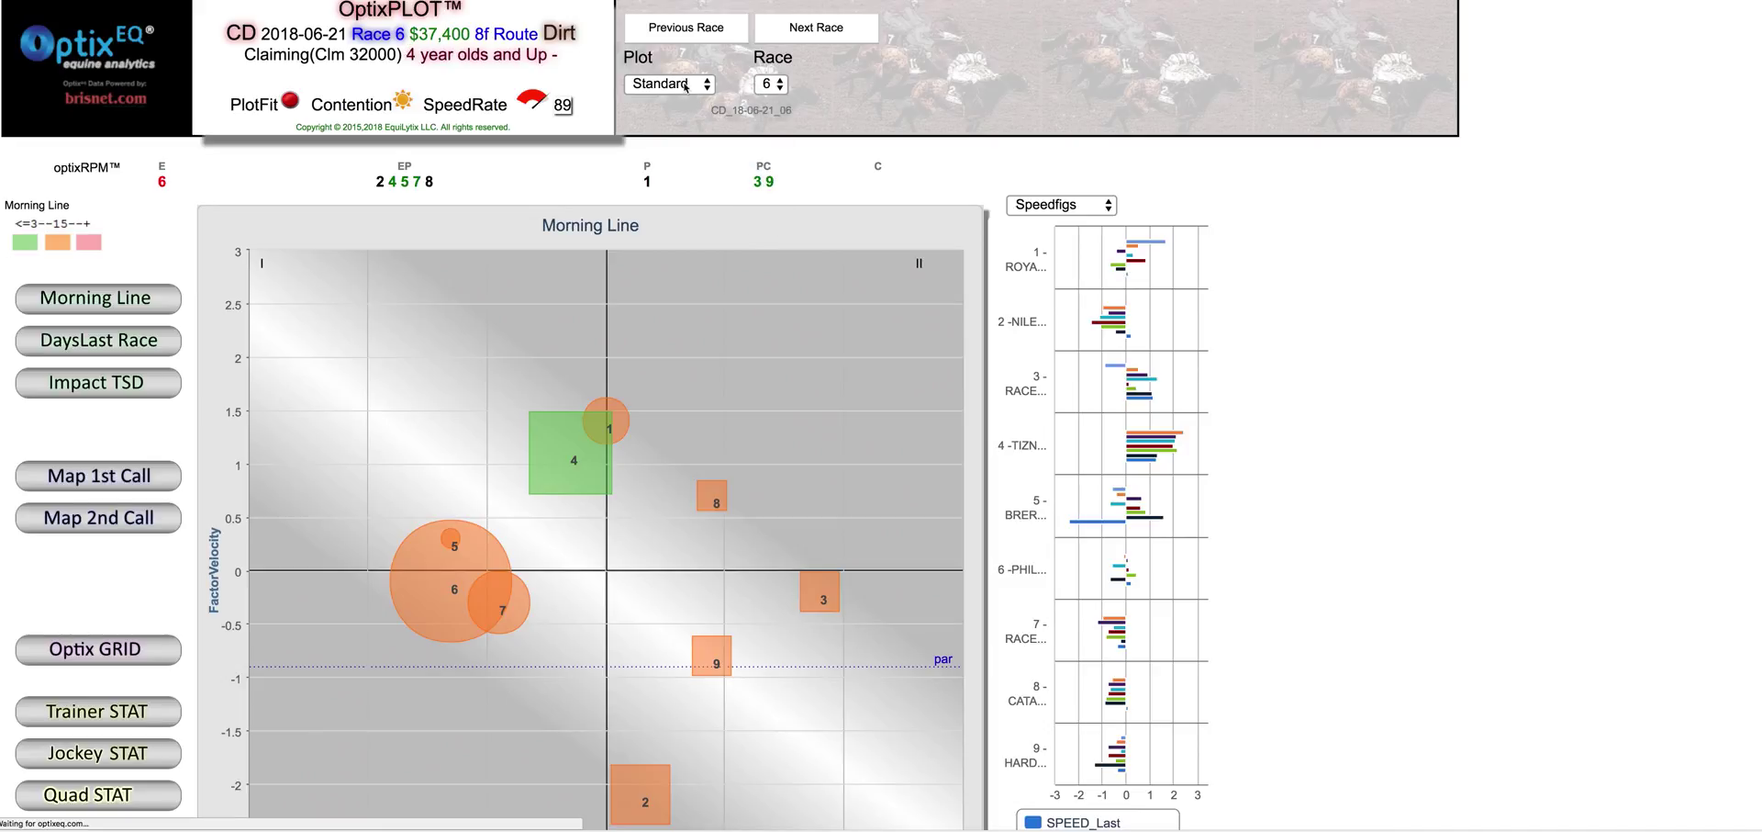
left_click(684, 84)
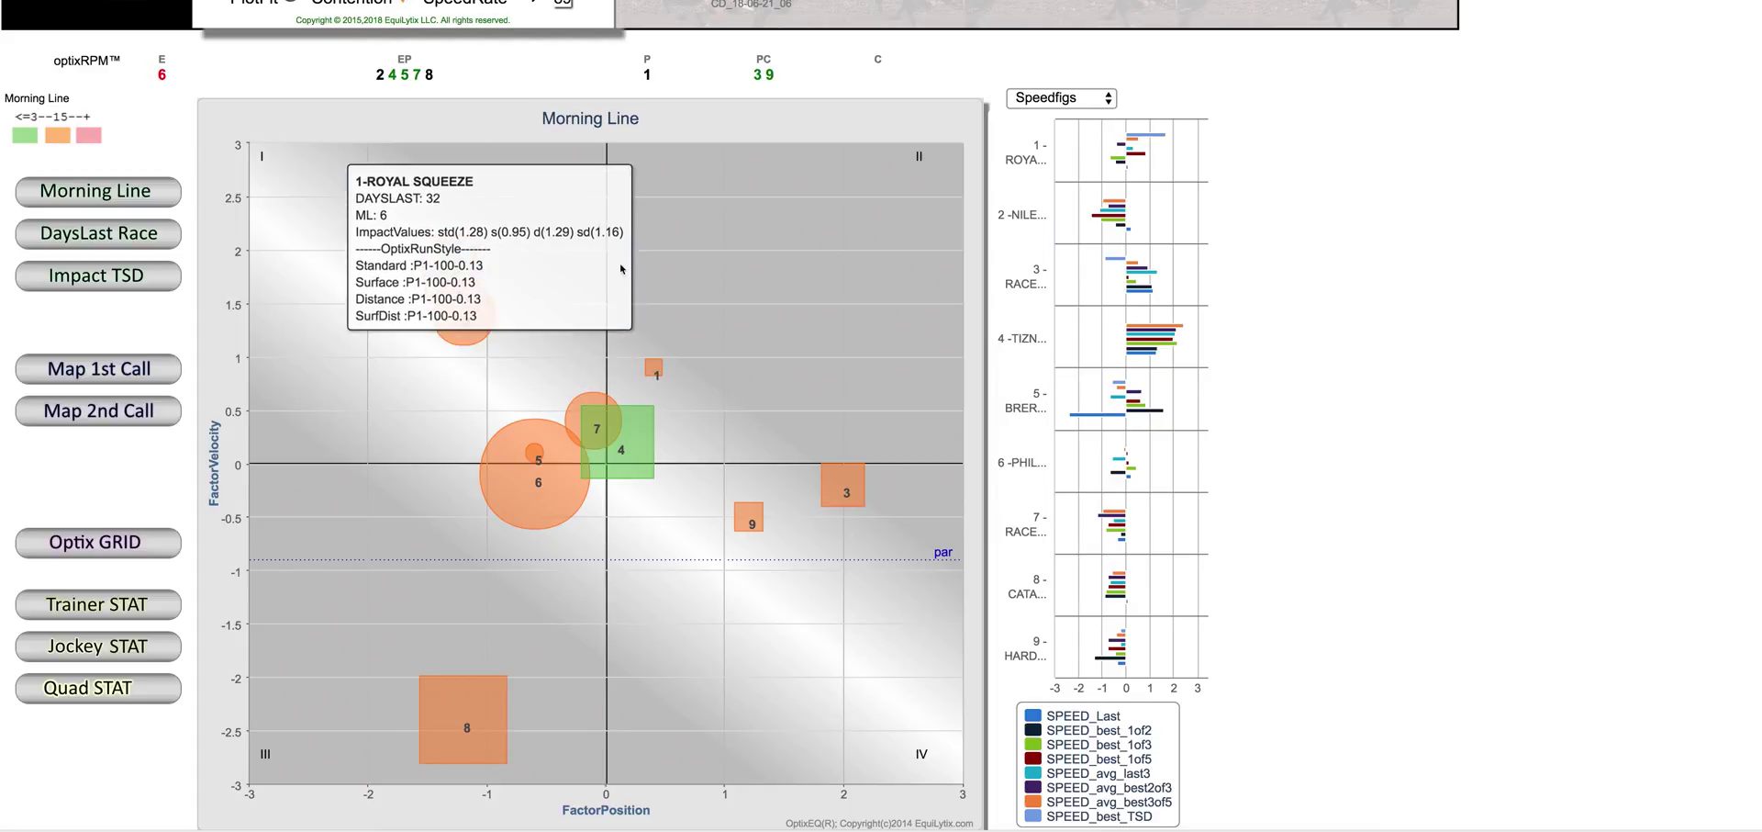
scroll(661, 268, "down", 2)
Show the Quadrant STATS with ROI and win figures for CD race 6.
left_click(143, 627)
scroll(815, 448, "right", 5)
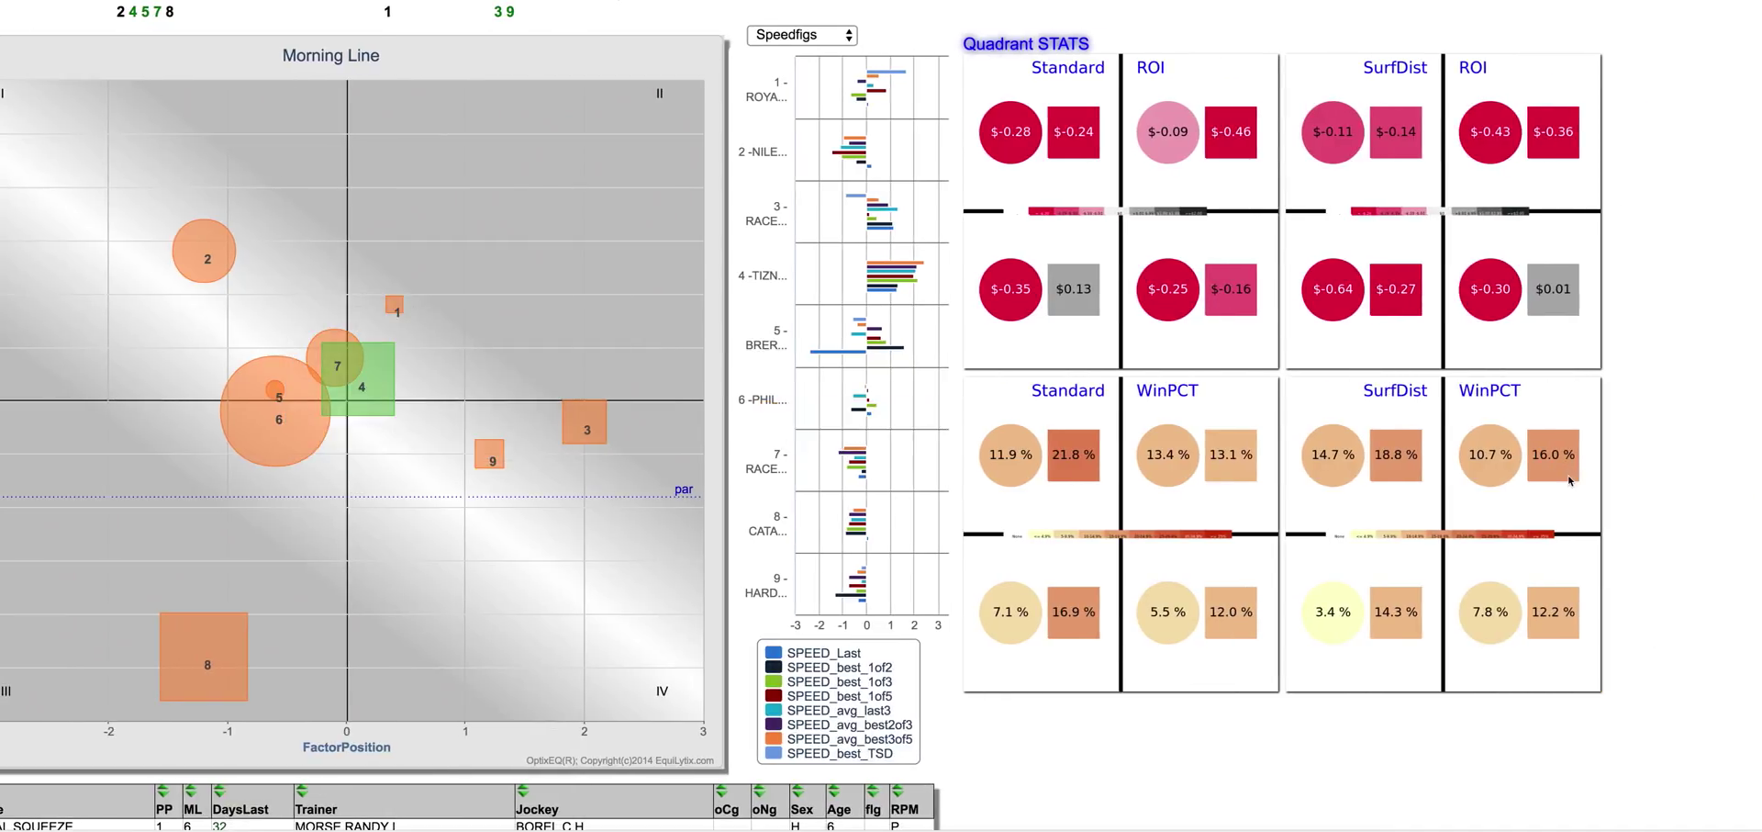
scroll(1568, 475, "left", 5)
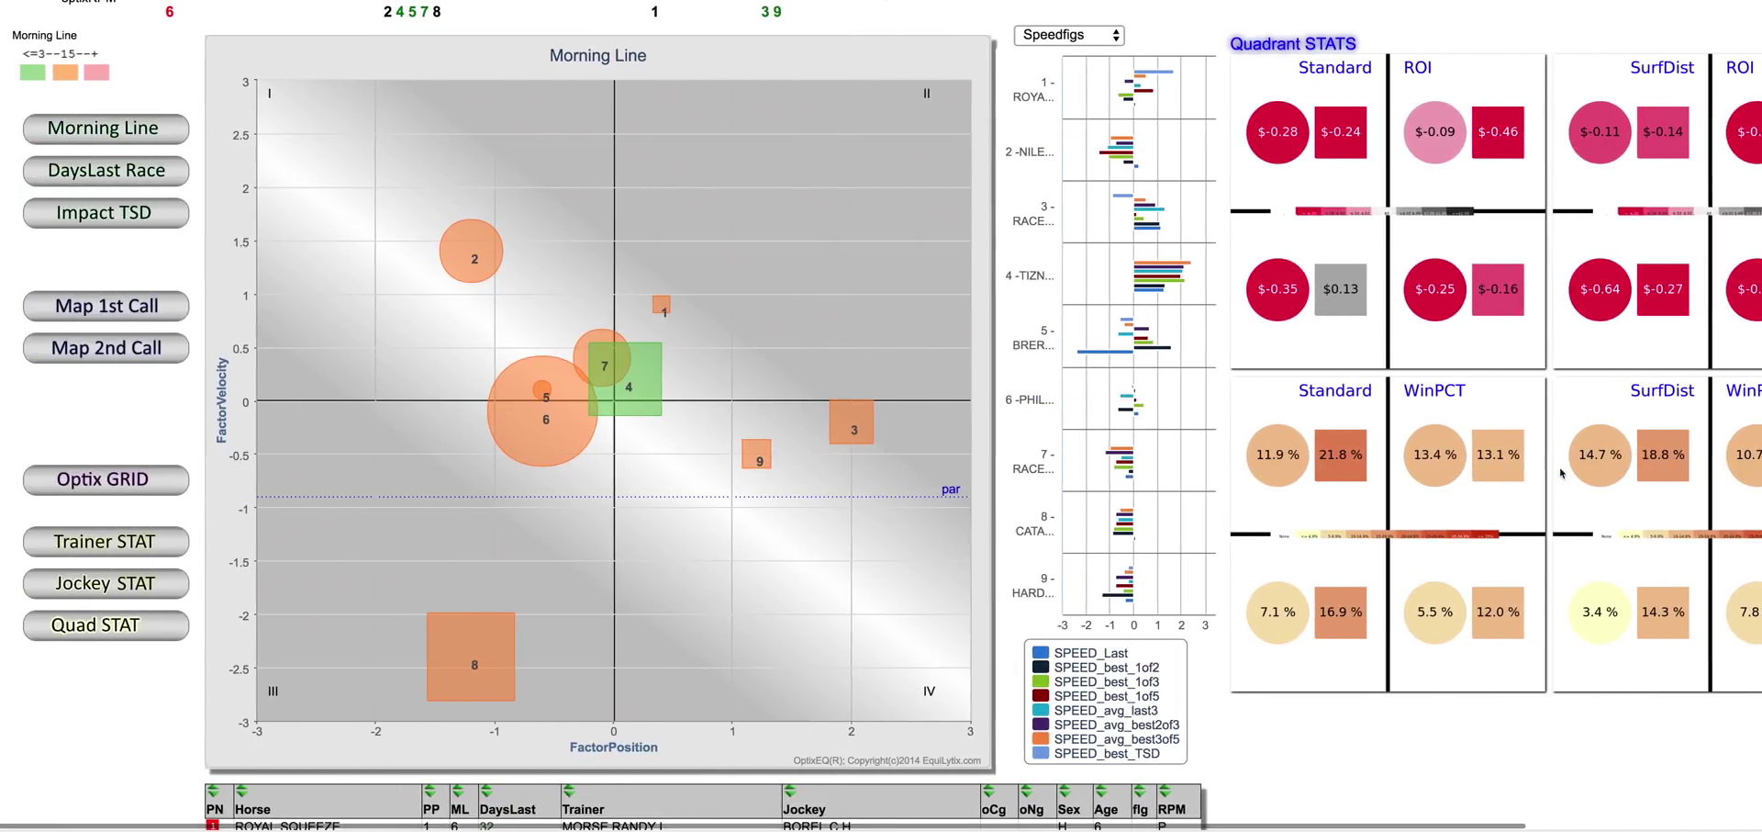
scroll(1560, 473, "up", 4)
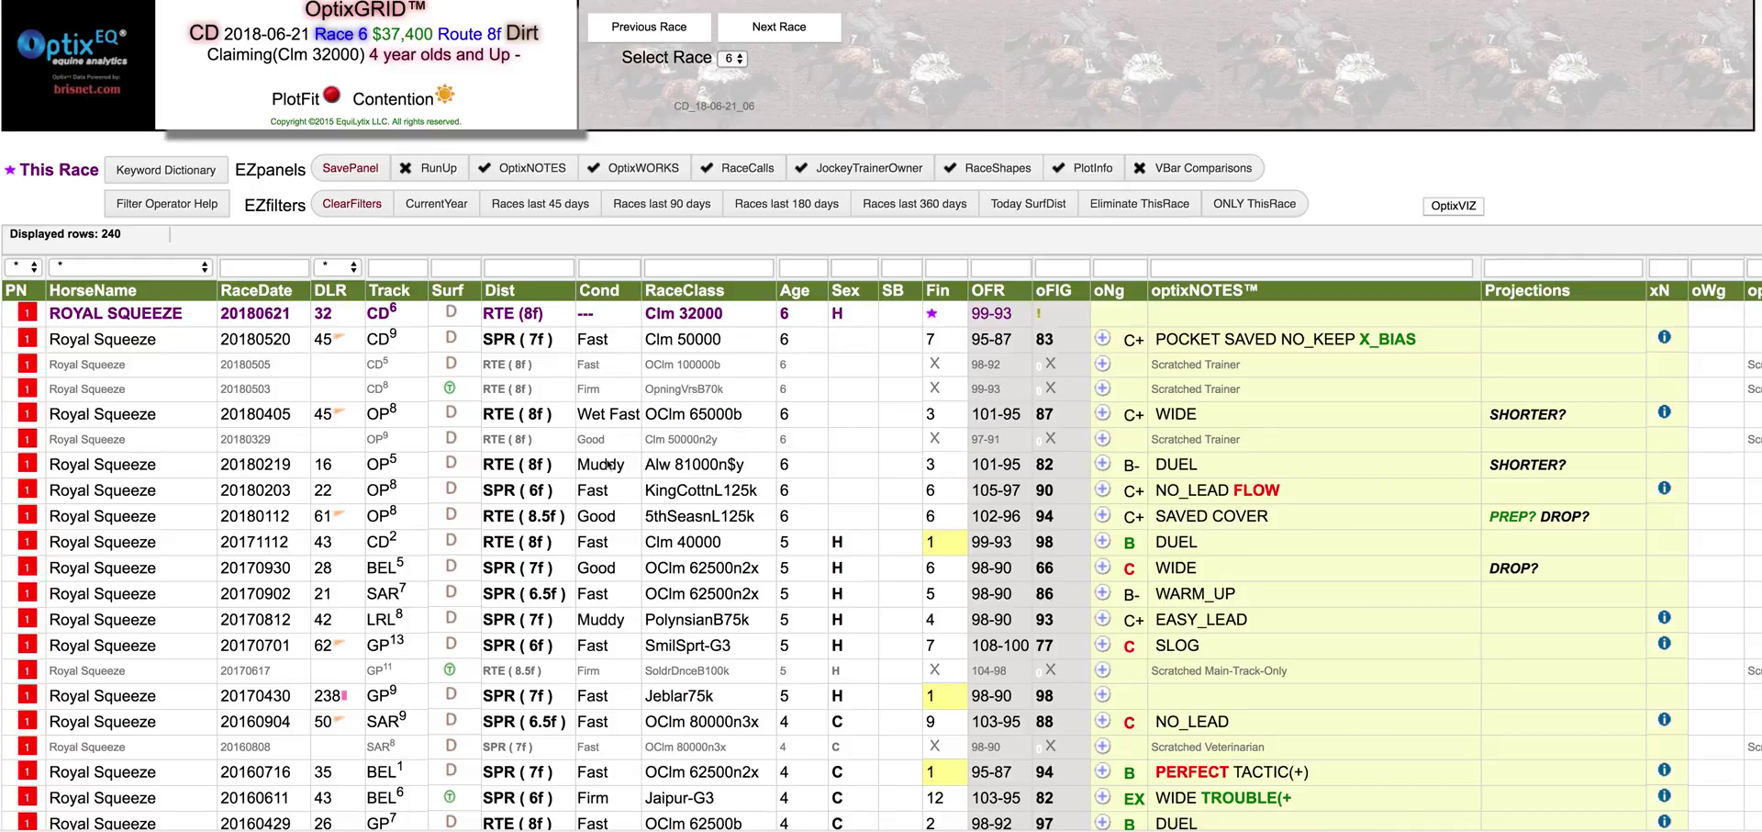
Filter the grid's PN column to horse 1, Royal Squeeze, leaving 33 rows.
left_click(26, 266)
left_click(24, 286)
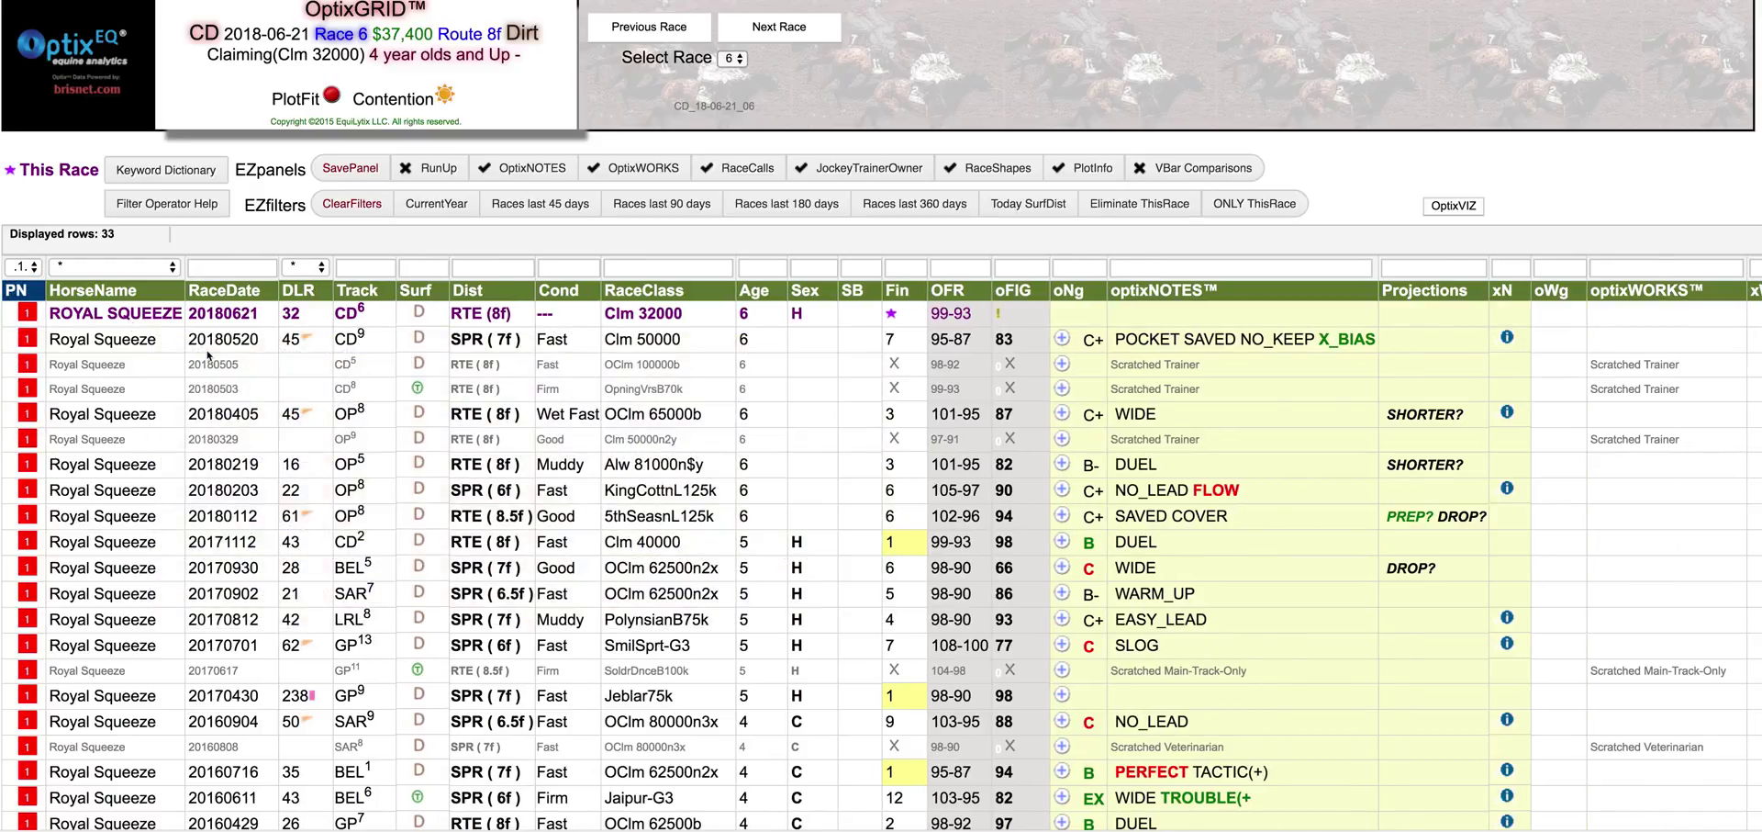
scroll(209, 356, "down", 1)
scroll(209, 356, "down", 1)
scroll(550, 353, "up", 1)
scroll(918, 348, "down", 1)
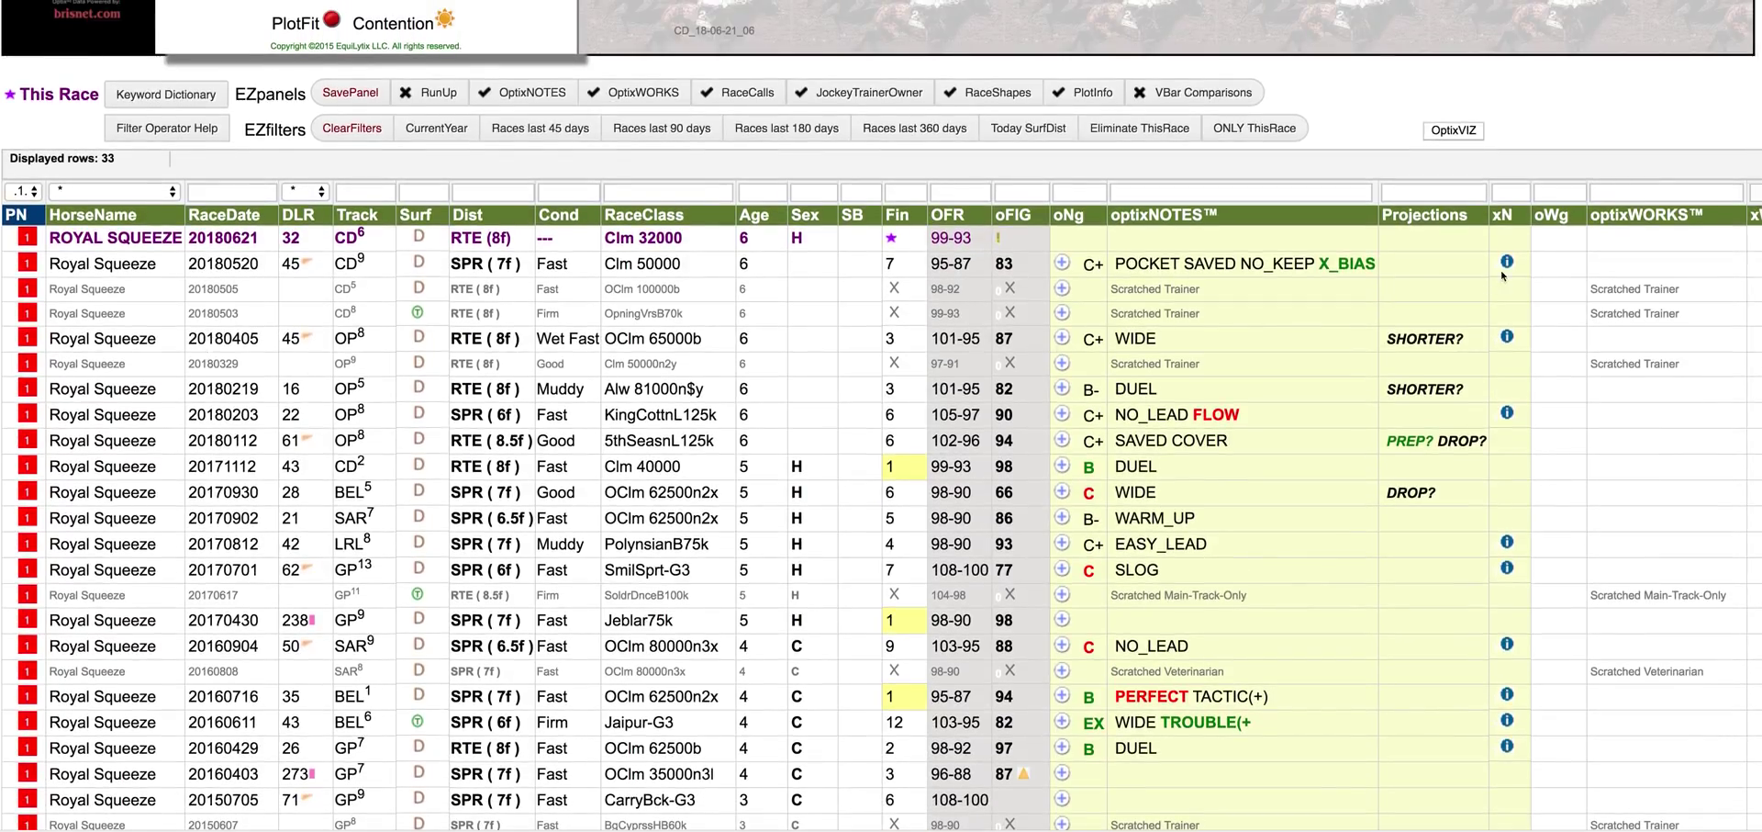
Read Royal Squeeze's xN trip notes in their info boxes.
mouse_move(1507, 266)
mouse_move(1508, 339)
scroll(1508, 338, "up", 1)
scroll(1020, 337, "down", 3)
scroll(510, 262, "up", 3)
Filter the Dist column to '8f' and review the jockey, trainer and odds columns.
left_click(511, 262)
type("8f")
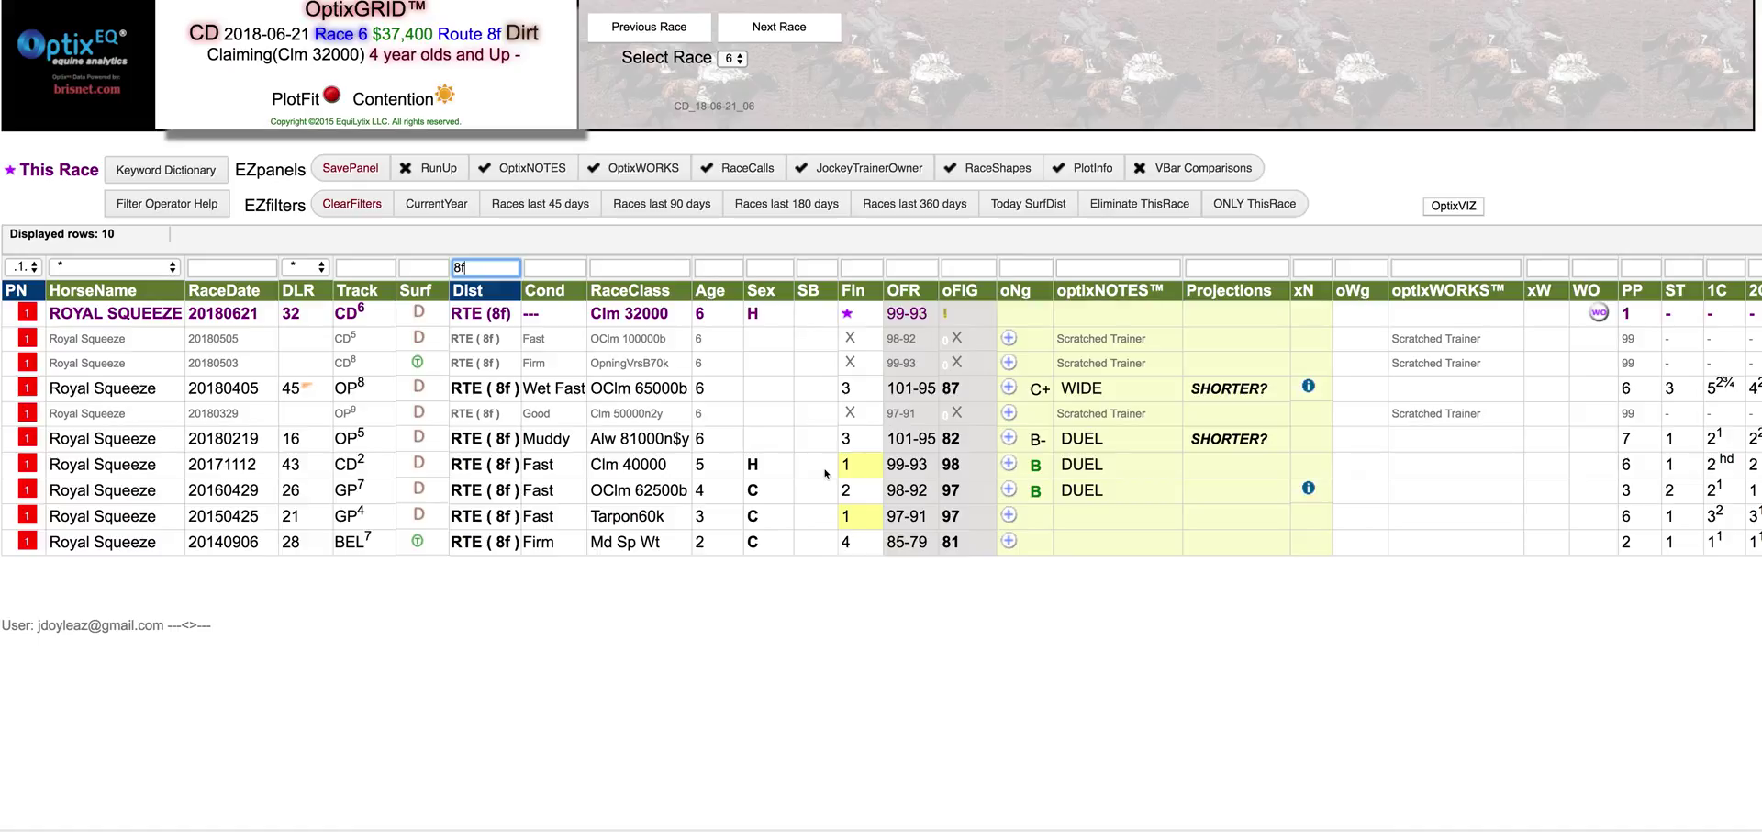
scroll(825, 474, "right", 10)
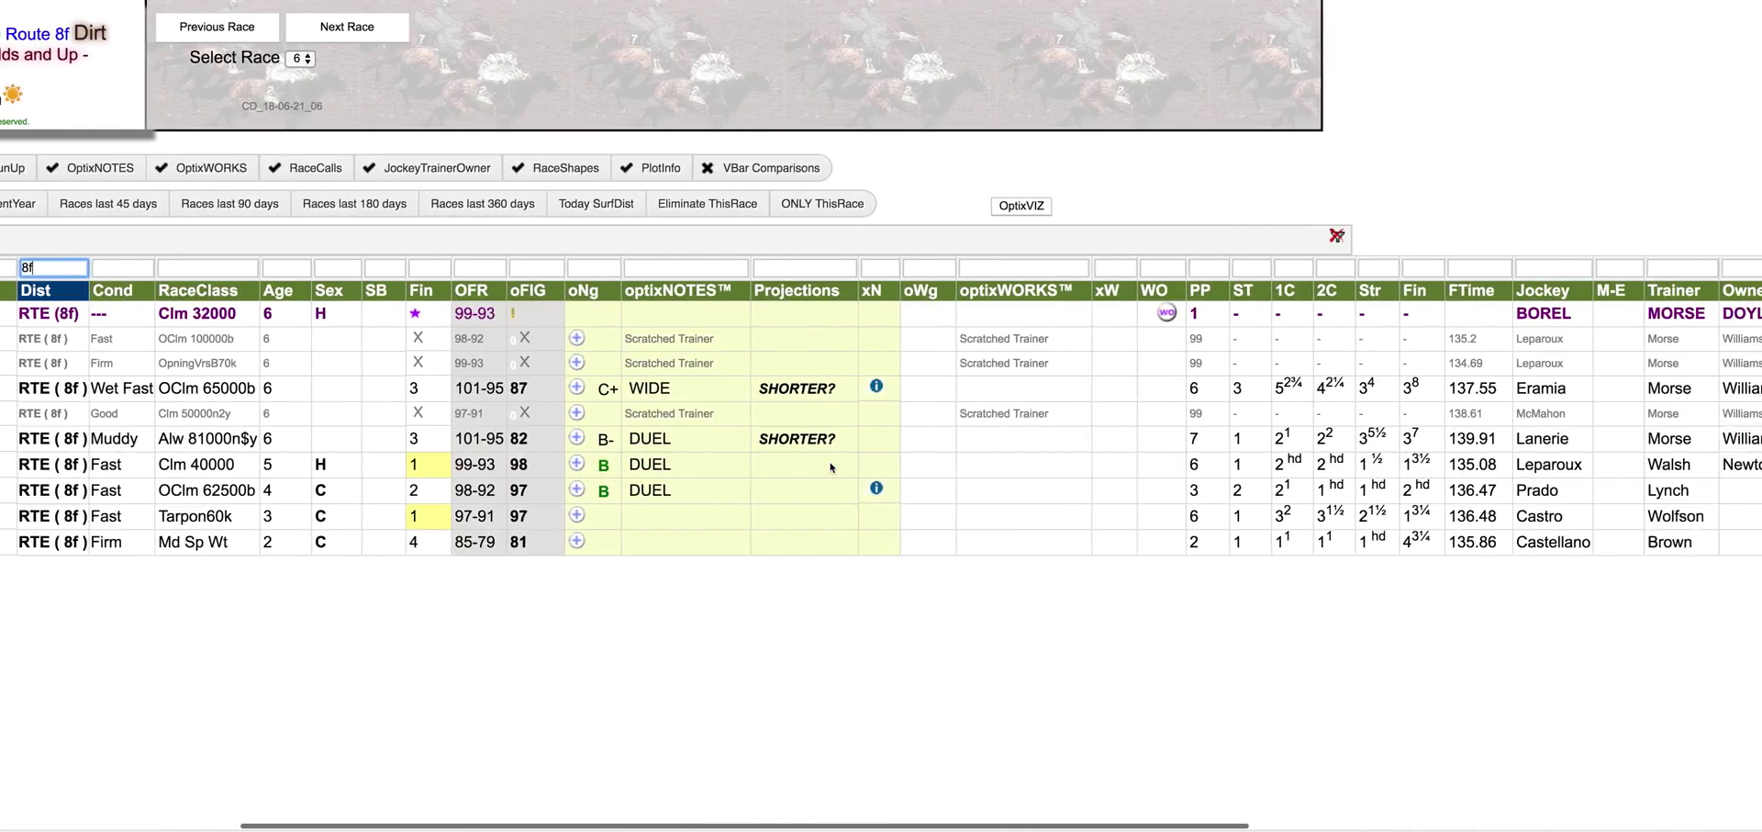
scroll(830, 467, "left", 10)
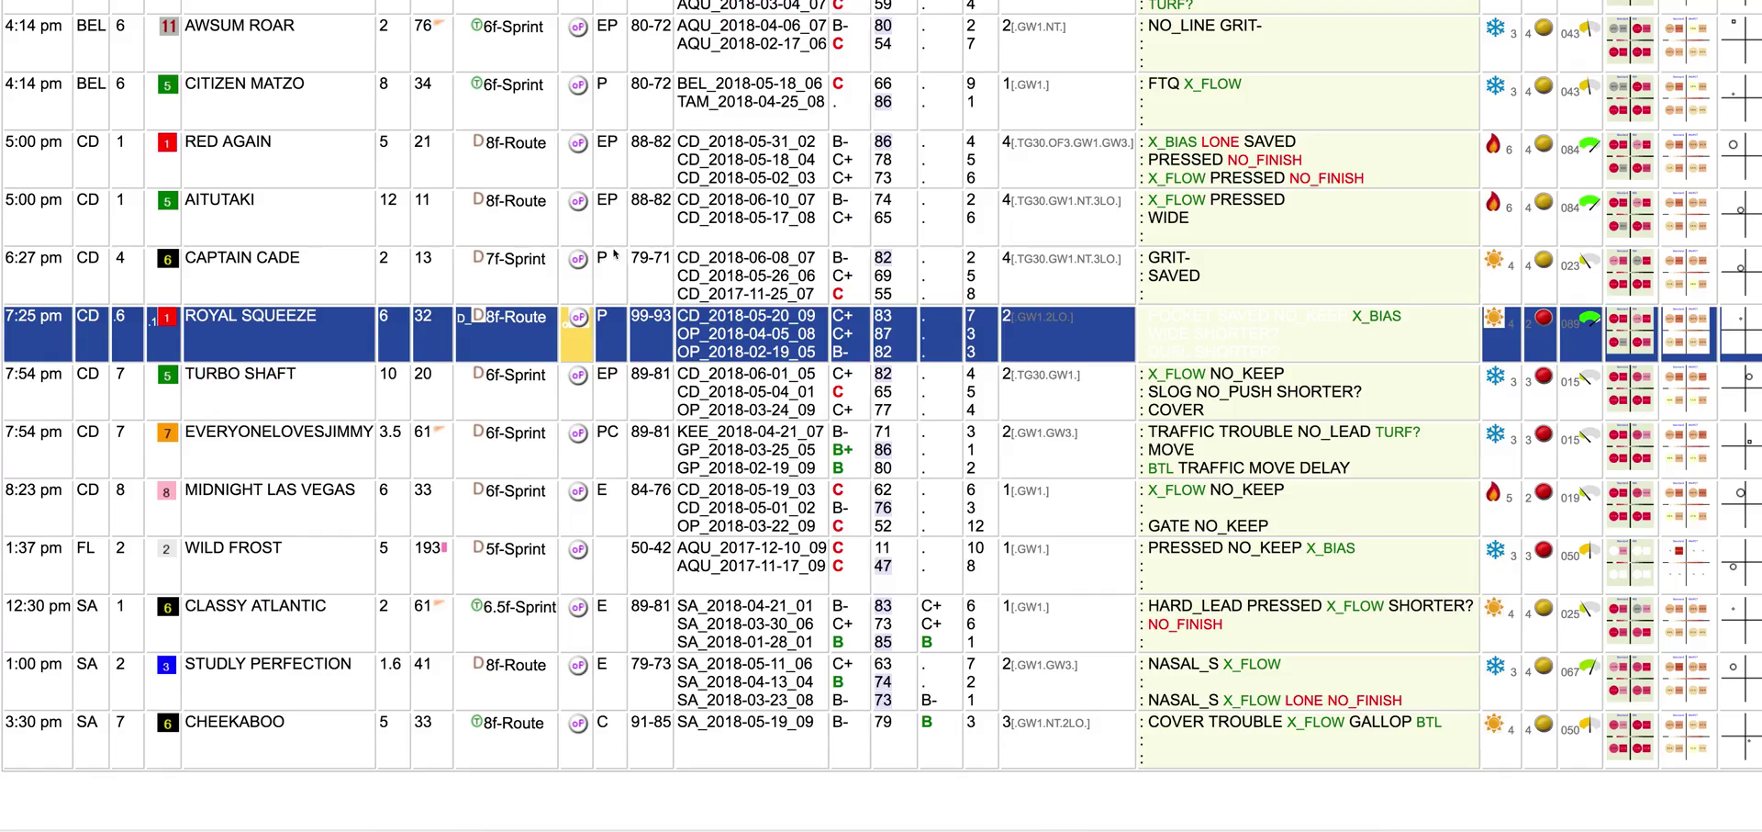
Select Turbo Shaft's alert to show notes X_FLOW NO_KEEP, SLOG NO_PUSH SHORTER?, COVER.
scroll(344, 398, "down", 1)
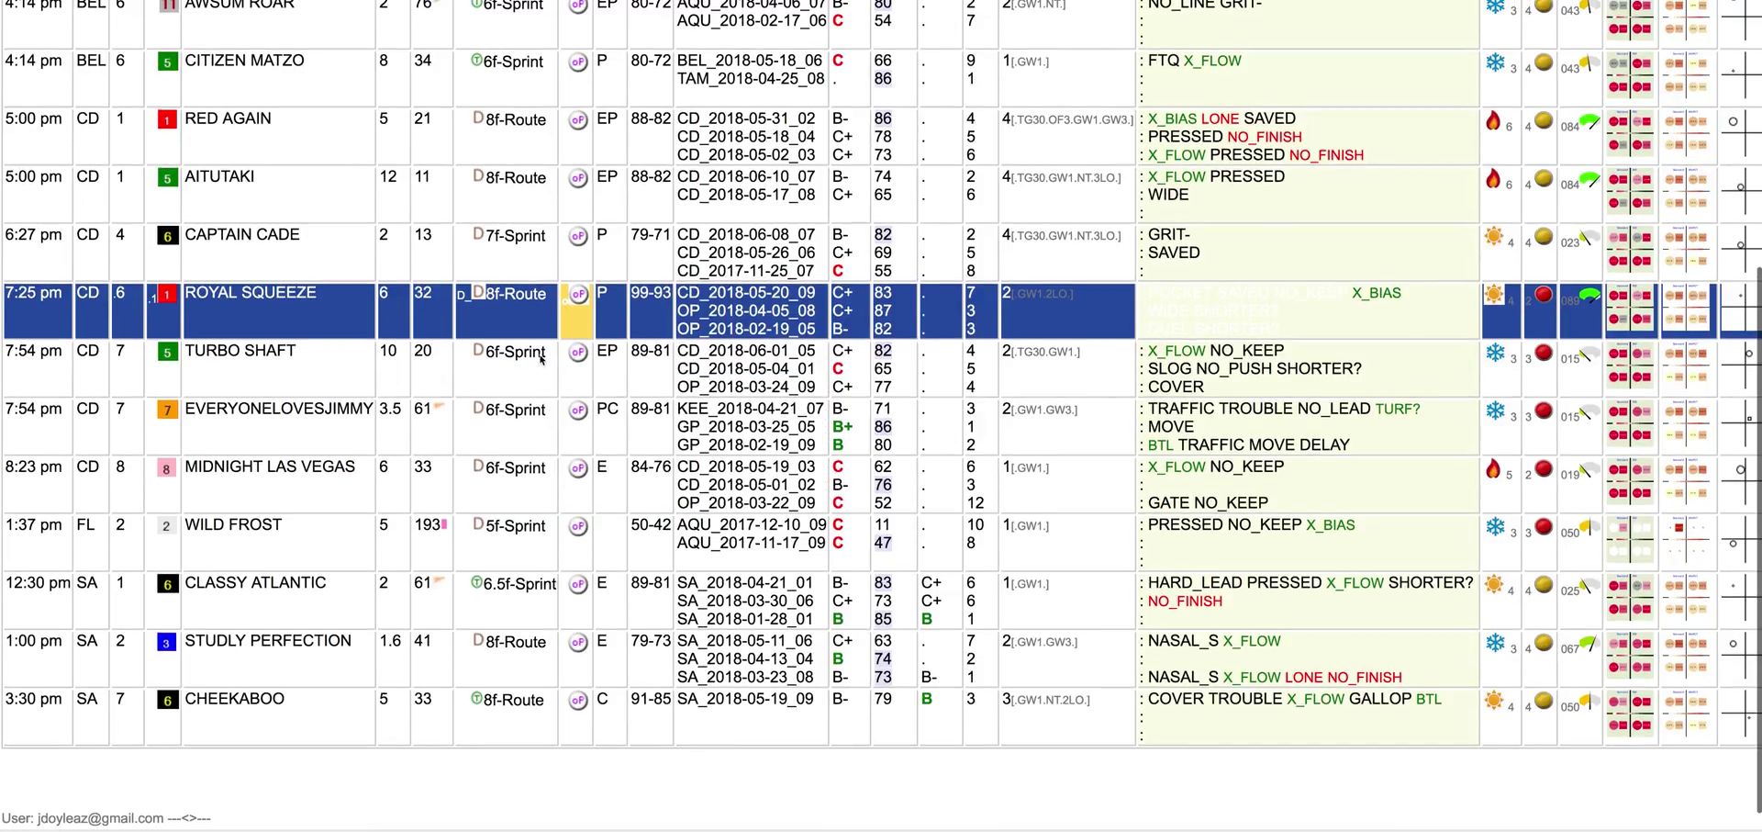
scroll(560, 365, "up", 1)
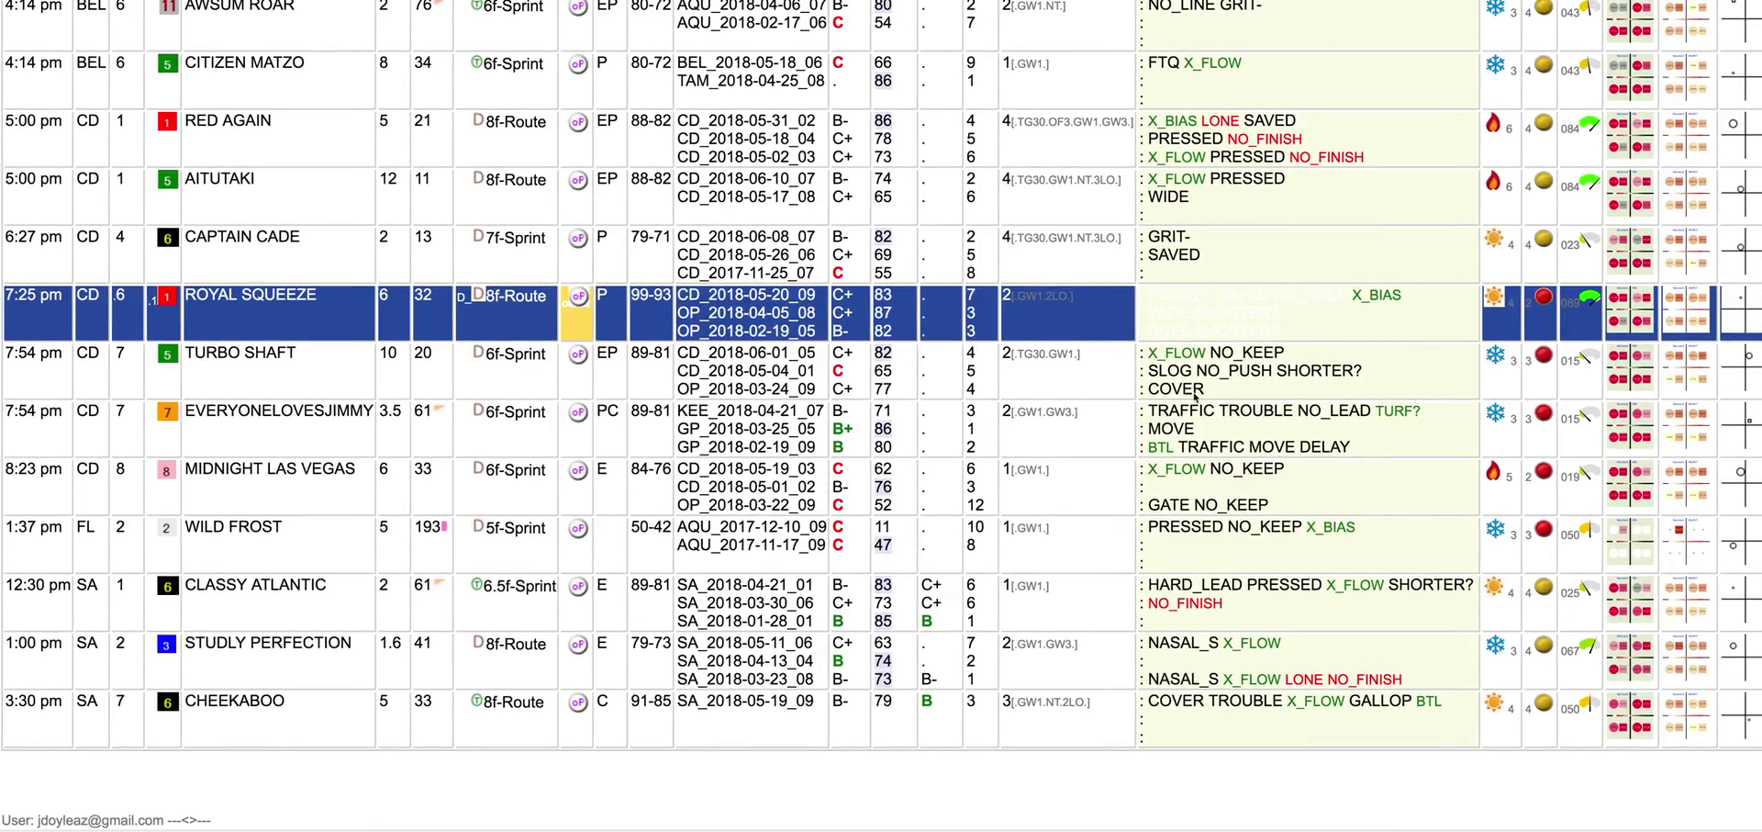
scroll(1197, 390, "up", 1)
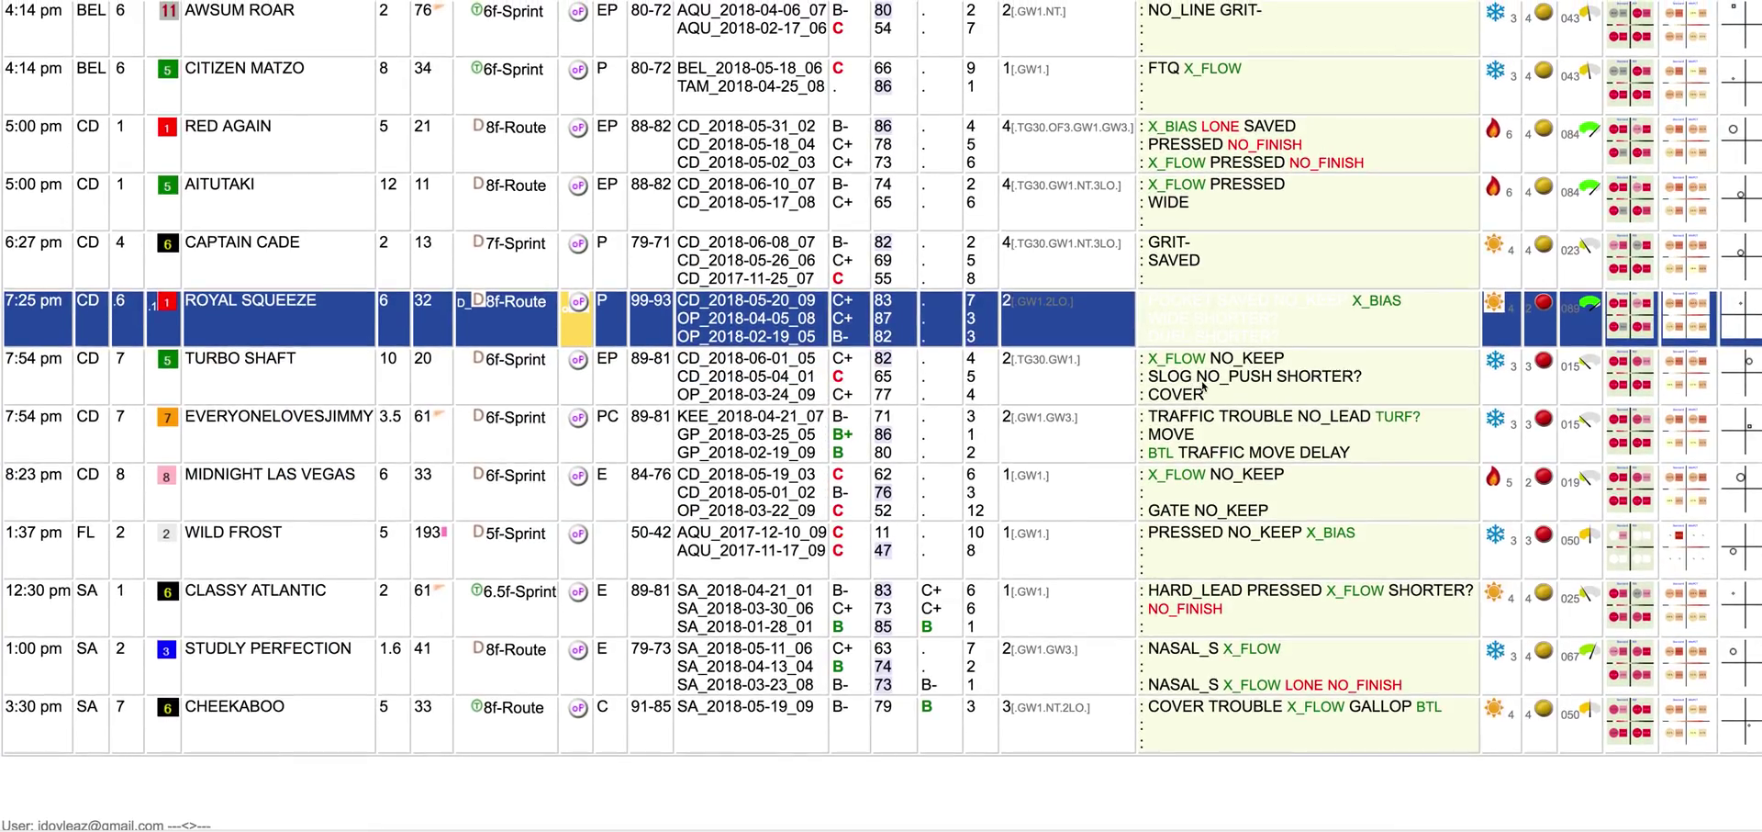
left_click(1202, 388)
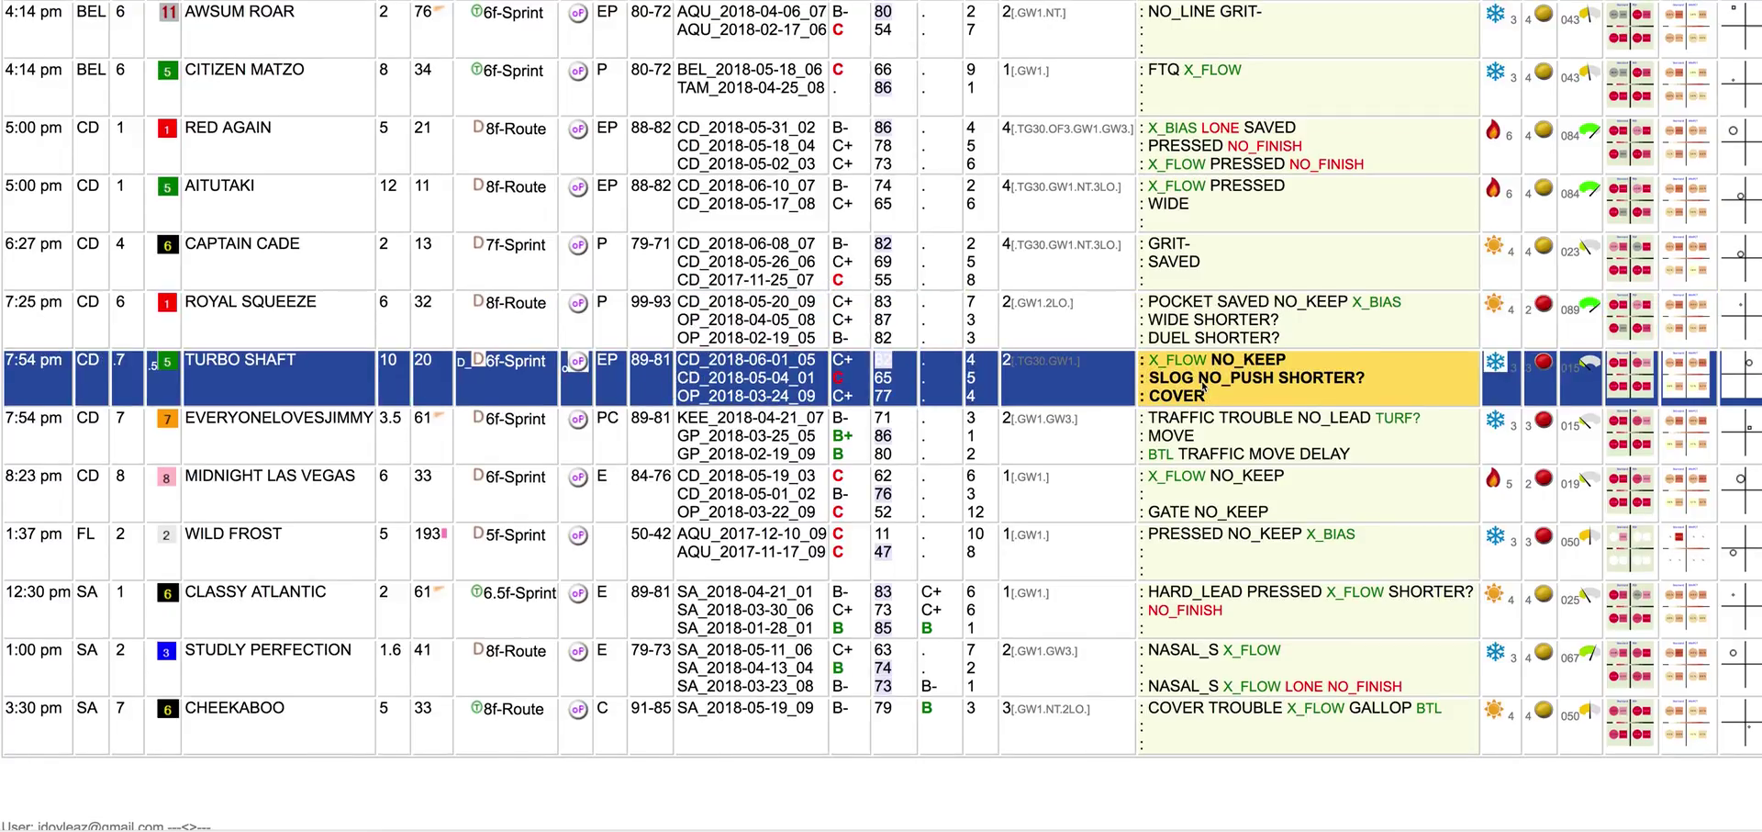
scroll(1203, 388, "up", 1)
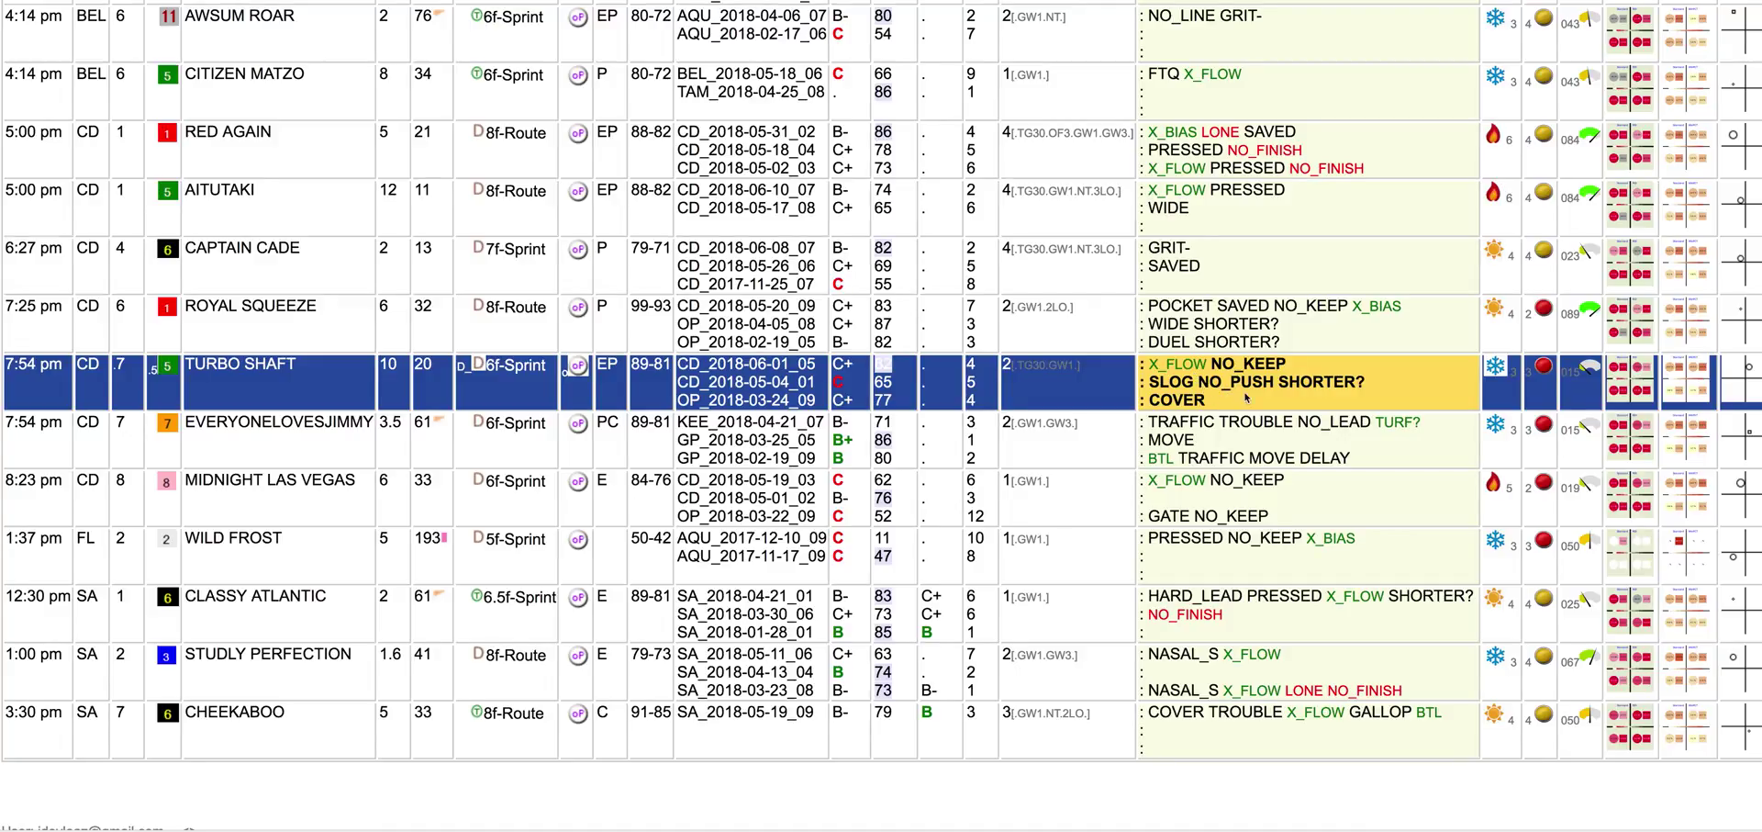
scroll(1230, 393, "down", 1)
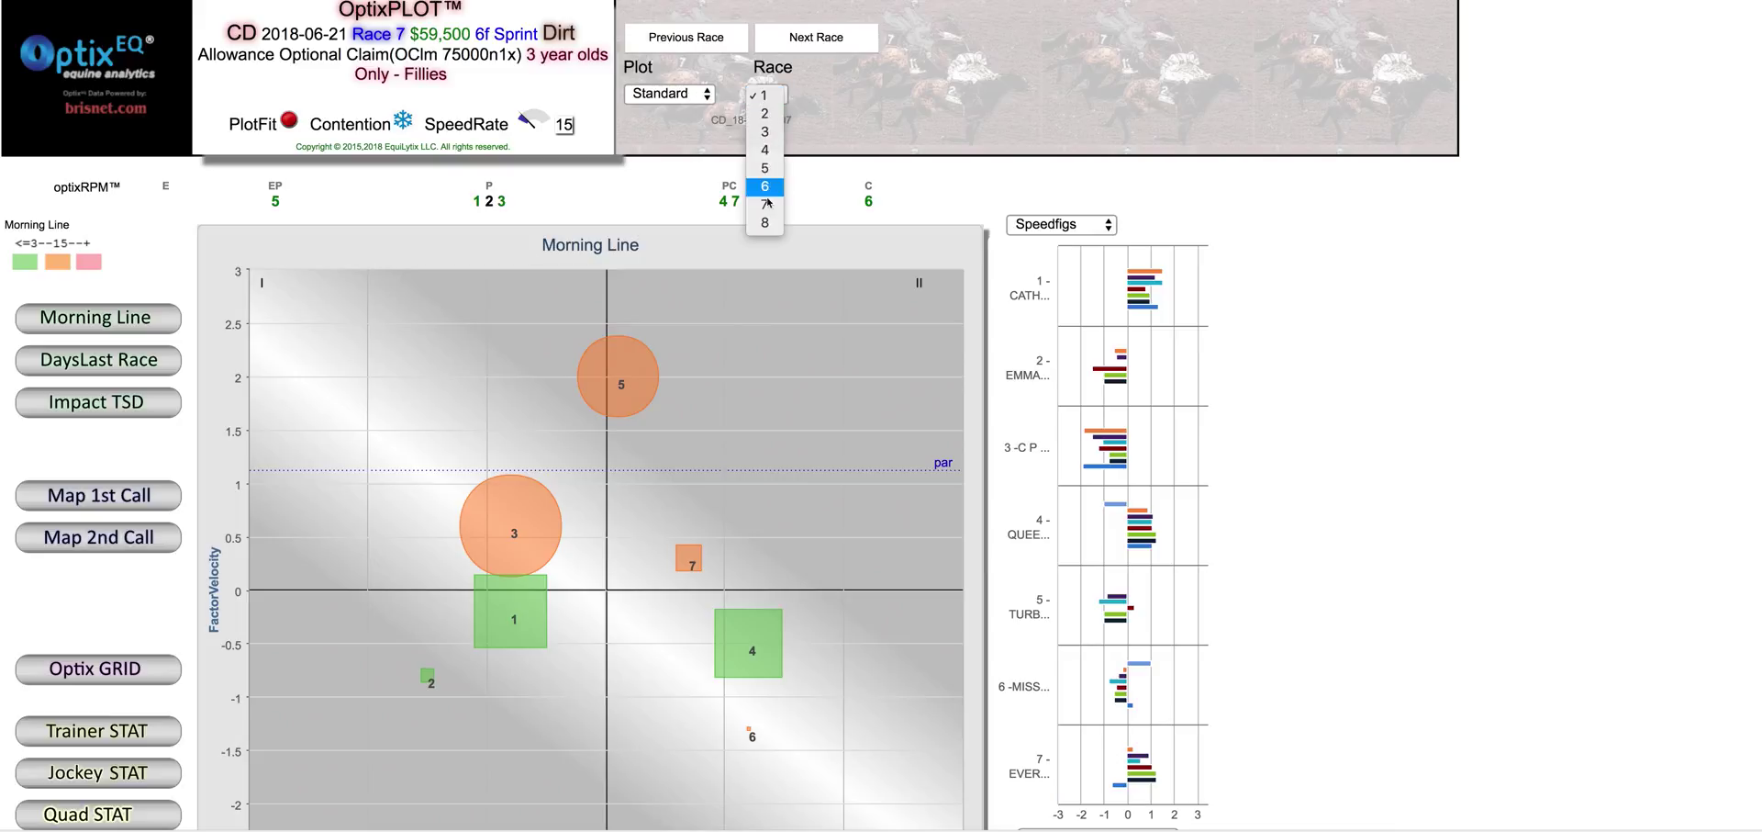
Plot CD race 7 with the SurfDist plot type.
left_click(765, 203)
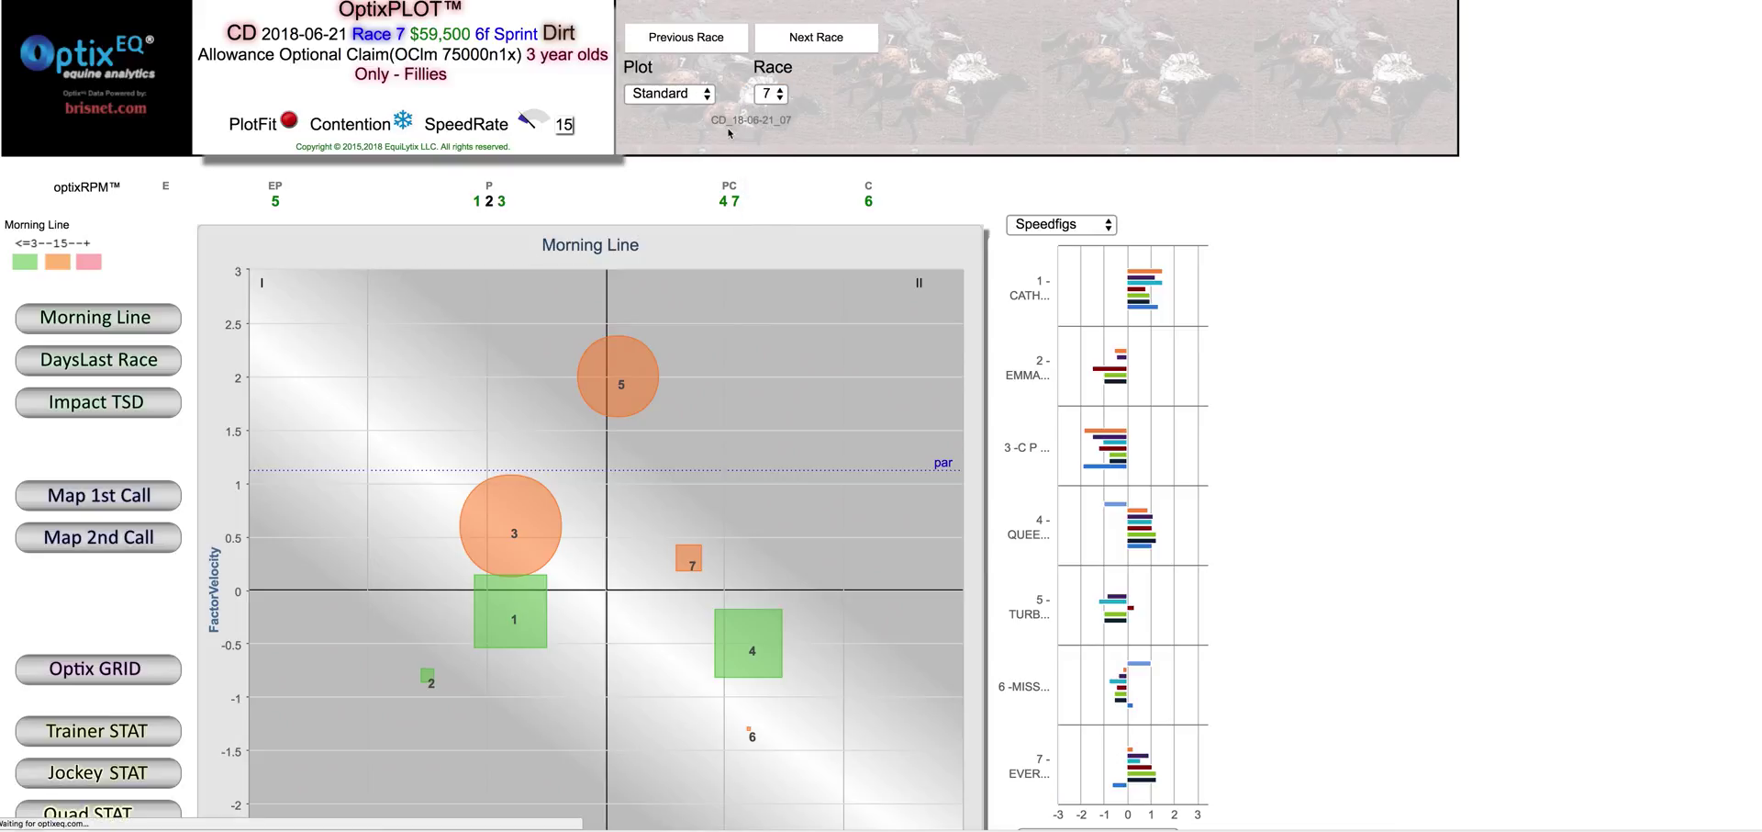
left_click(701, 94)
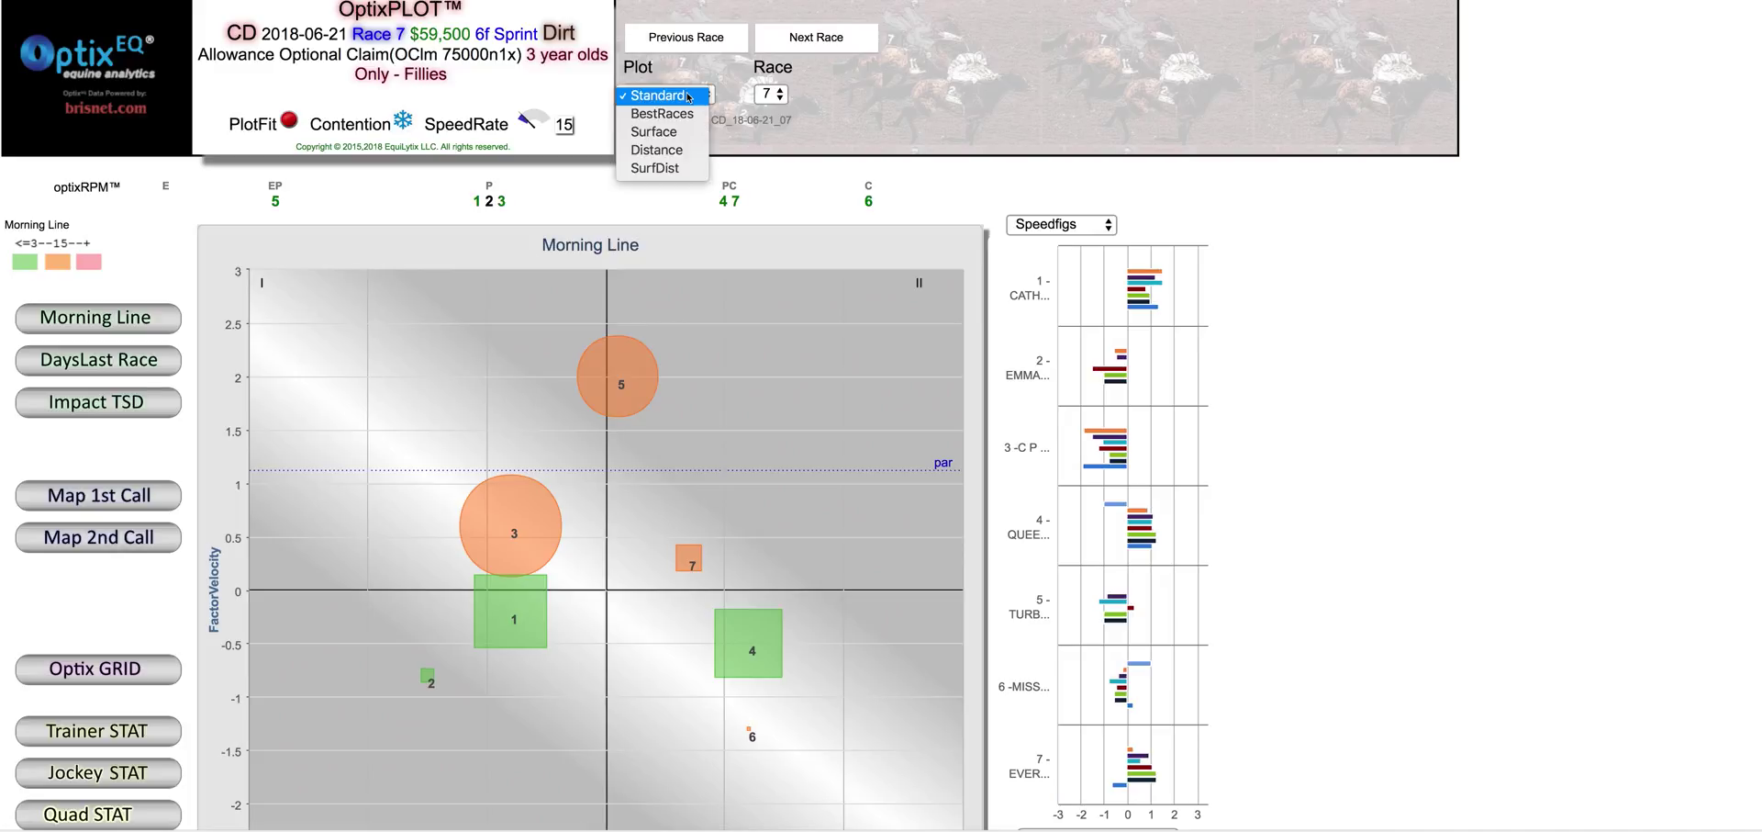
left_click(685, 169)
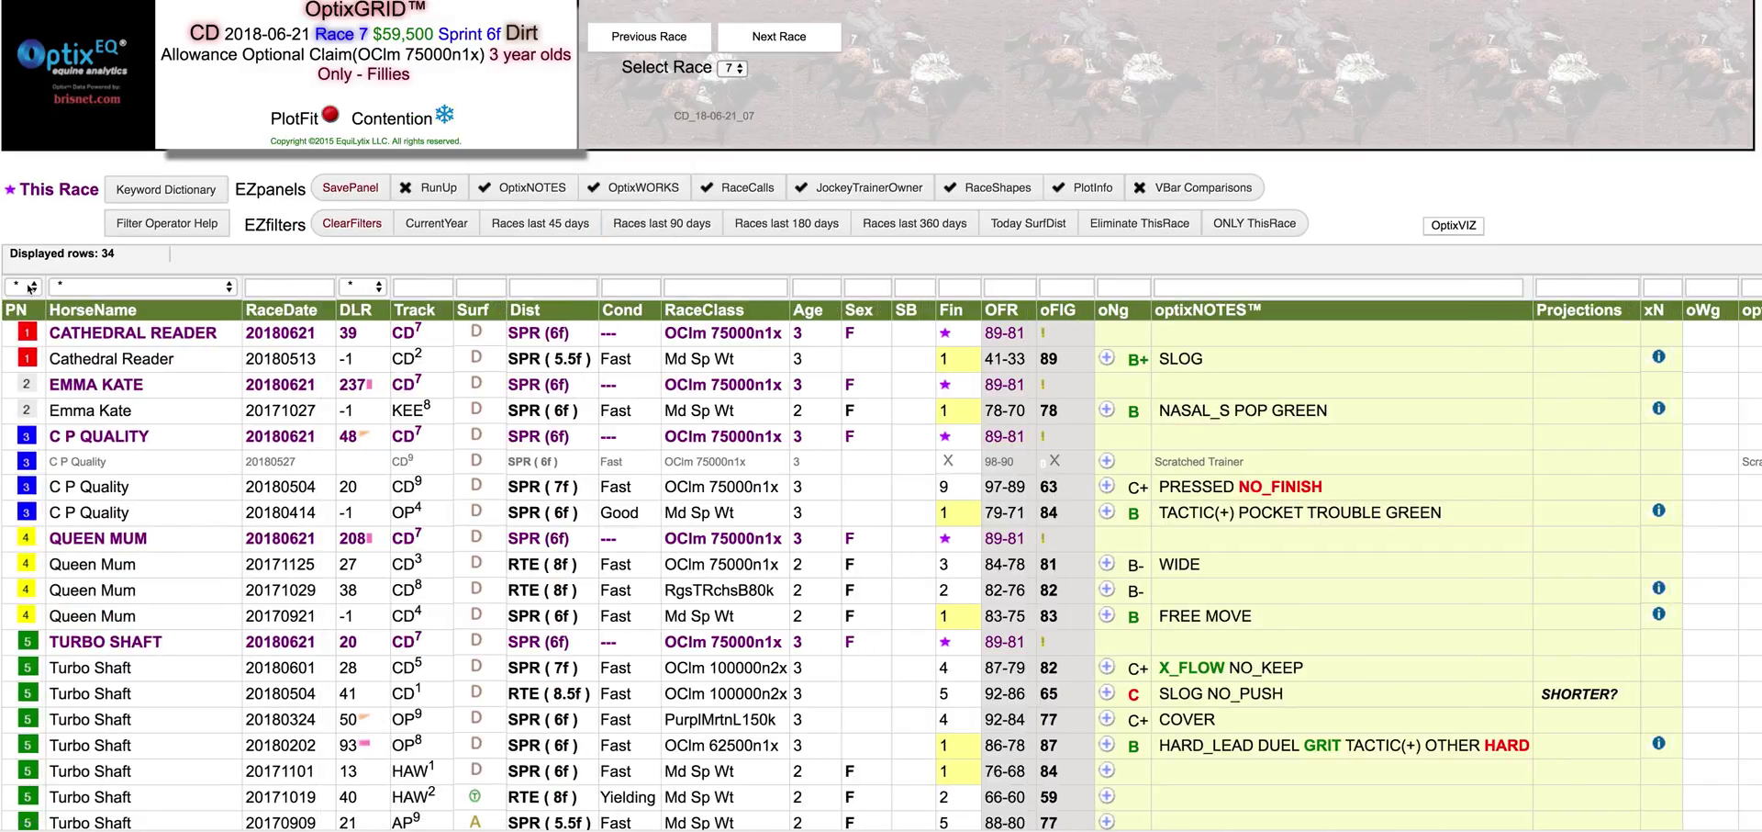
Limit the race 7 grid to horse 5, Turbo Shaft, and review every column.
left_click(31, 287)
left_click(23, 372)
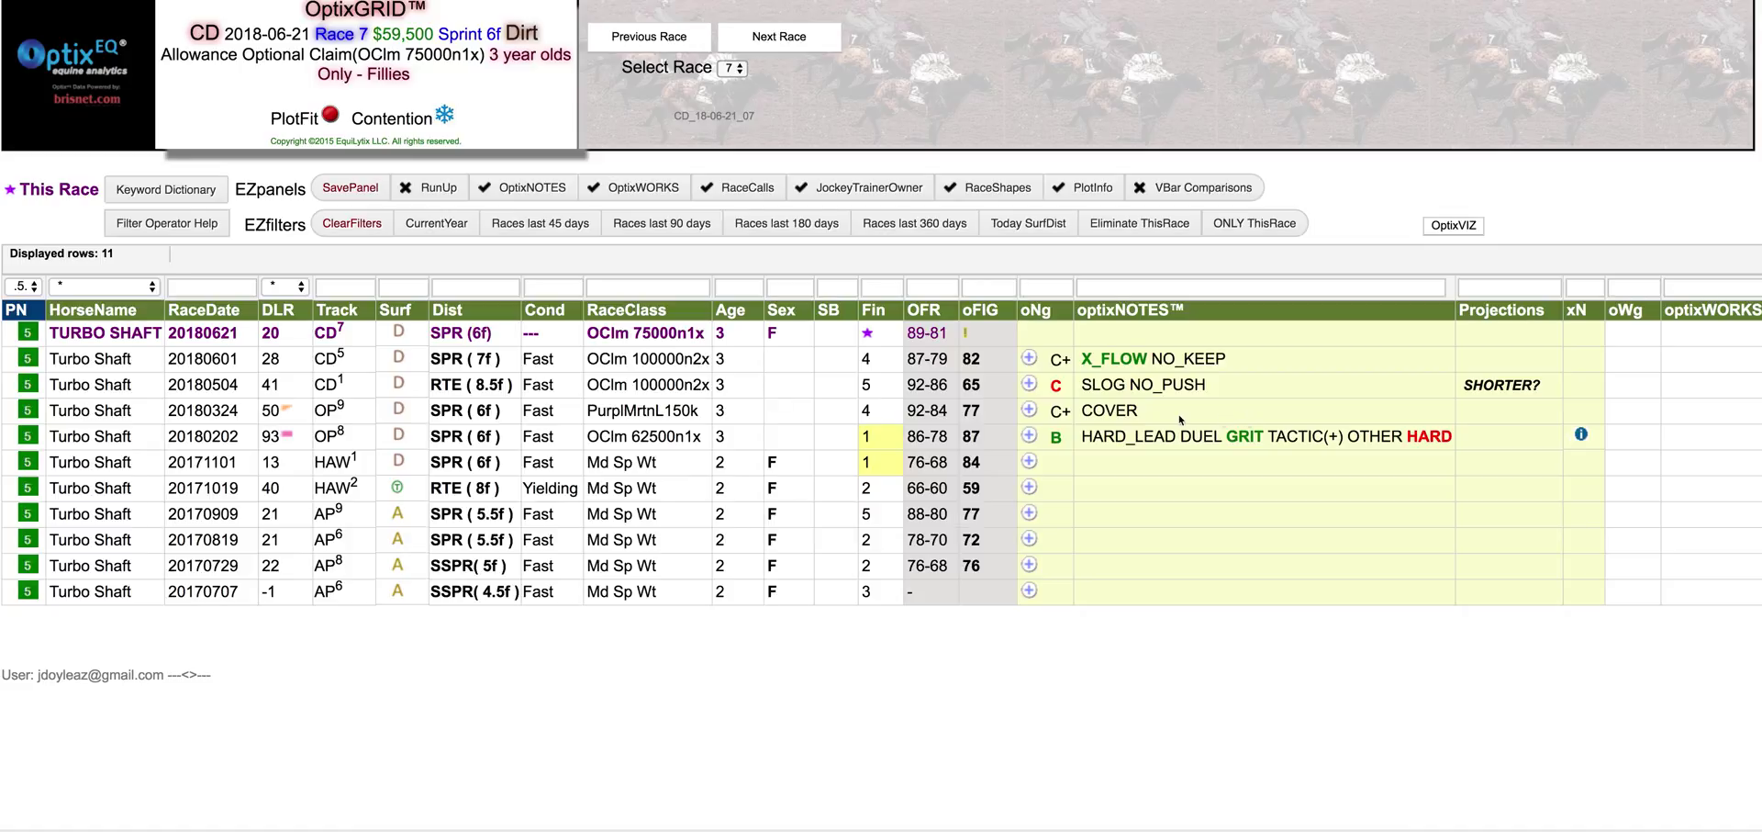
scroll(1182, 421, "right", 5)
scroll(1183, 420, "right", 15)
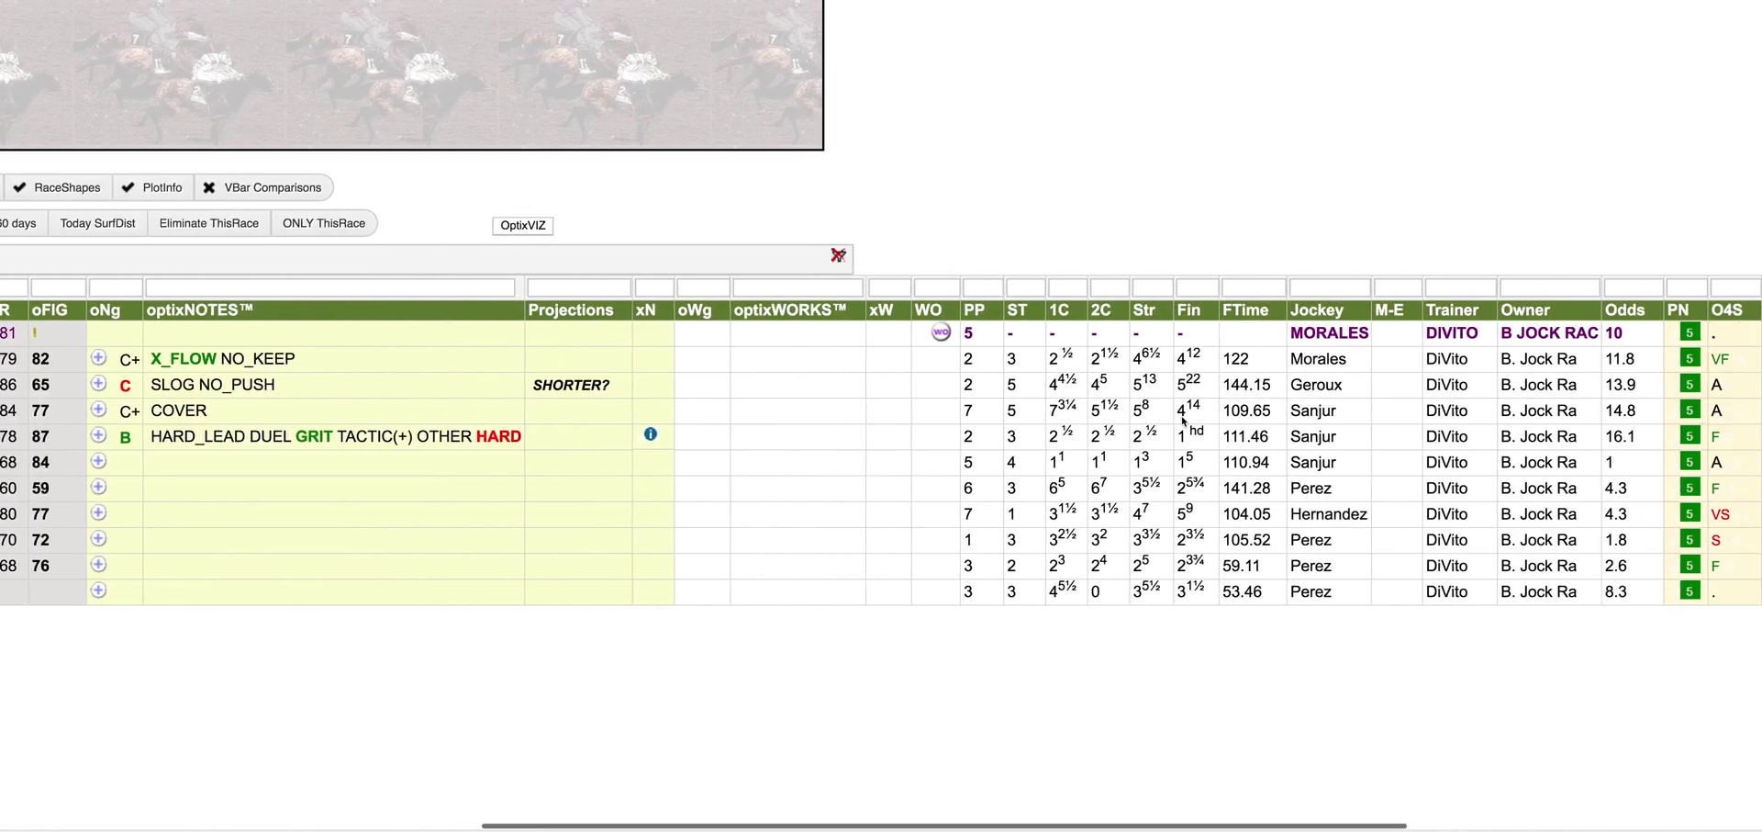
scroll(1184, 422, "right", 1)
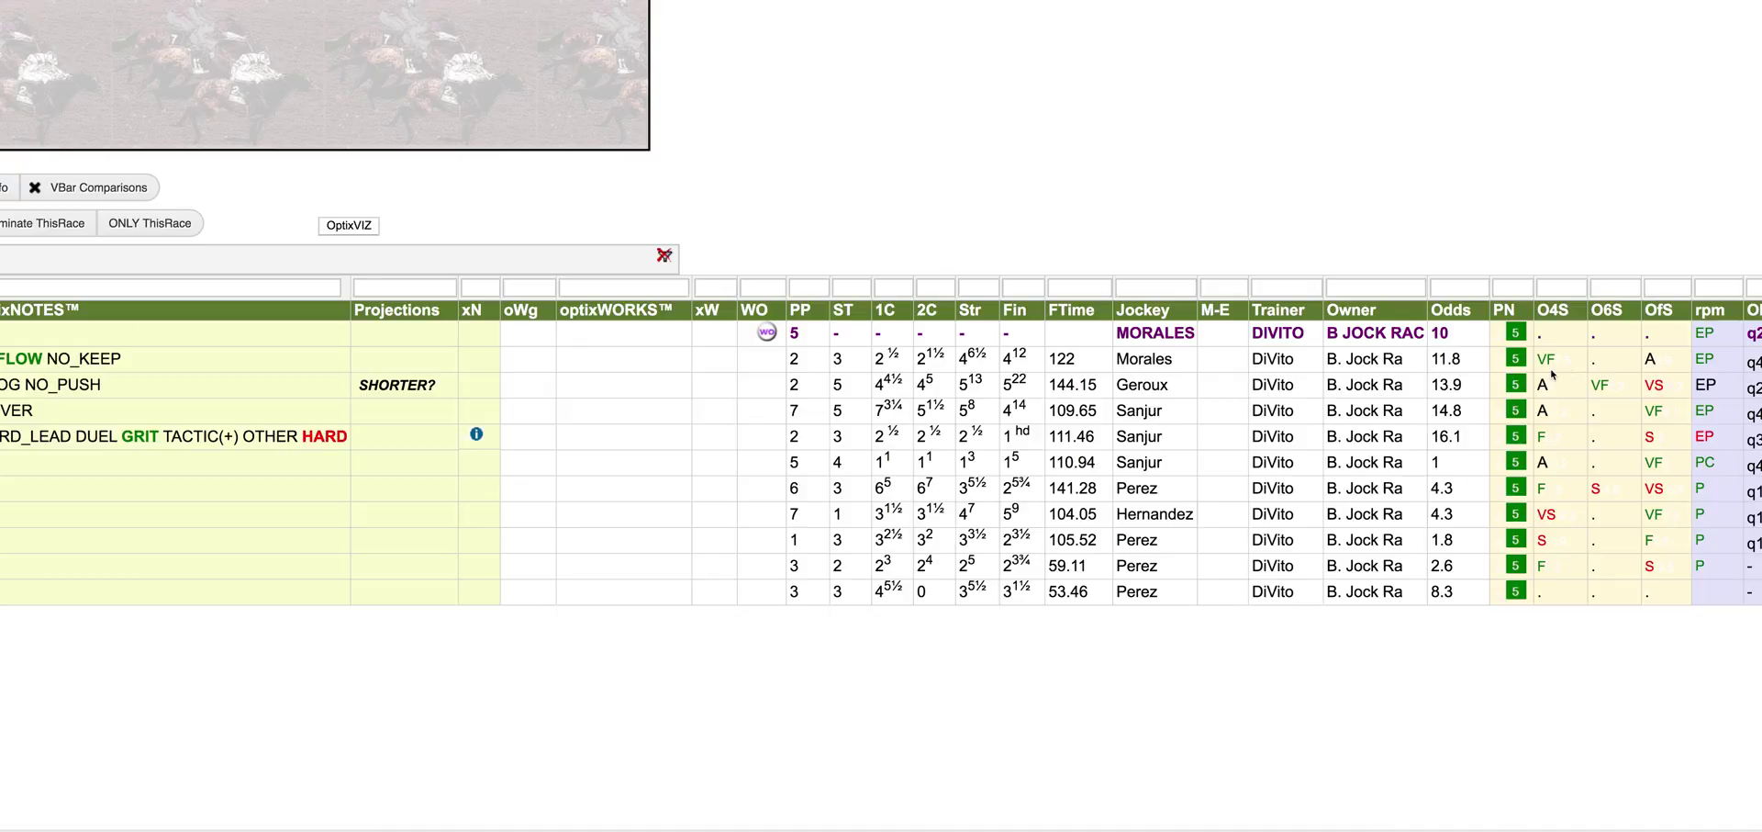
scroll(1022, 384, "left", 6)
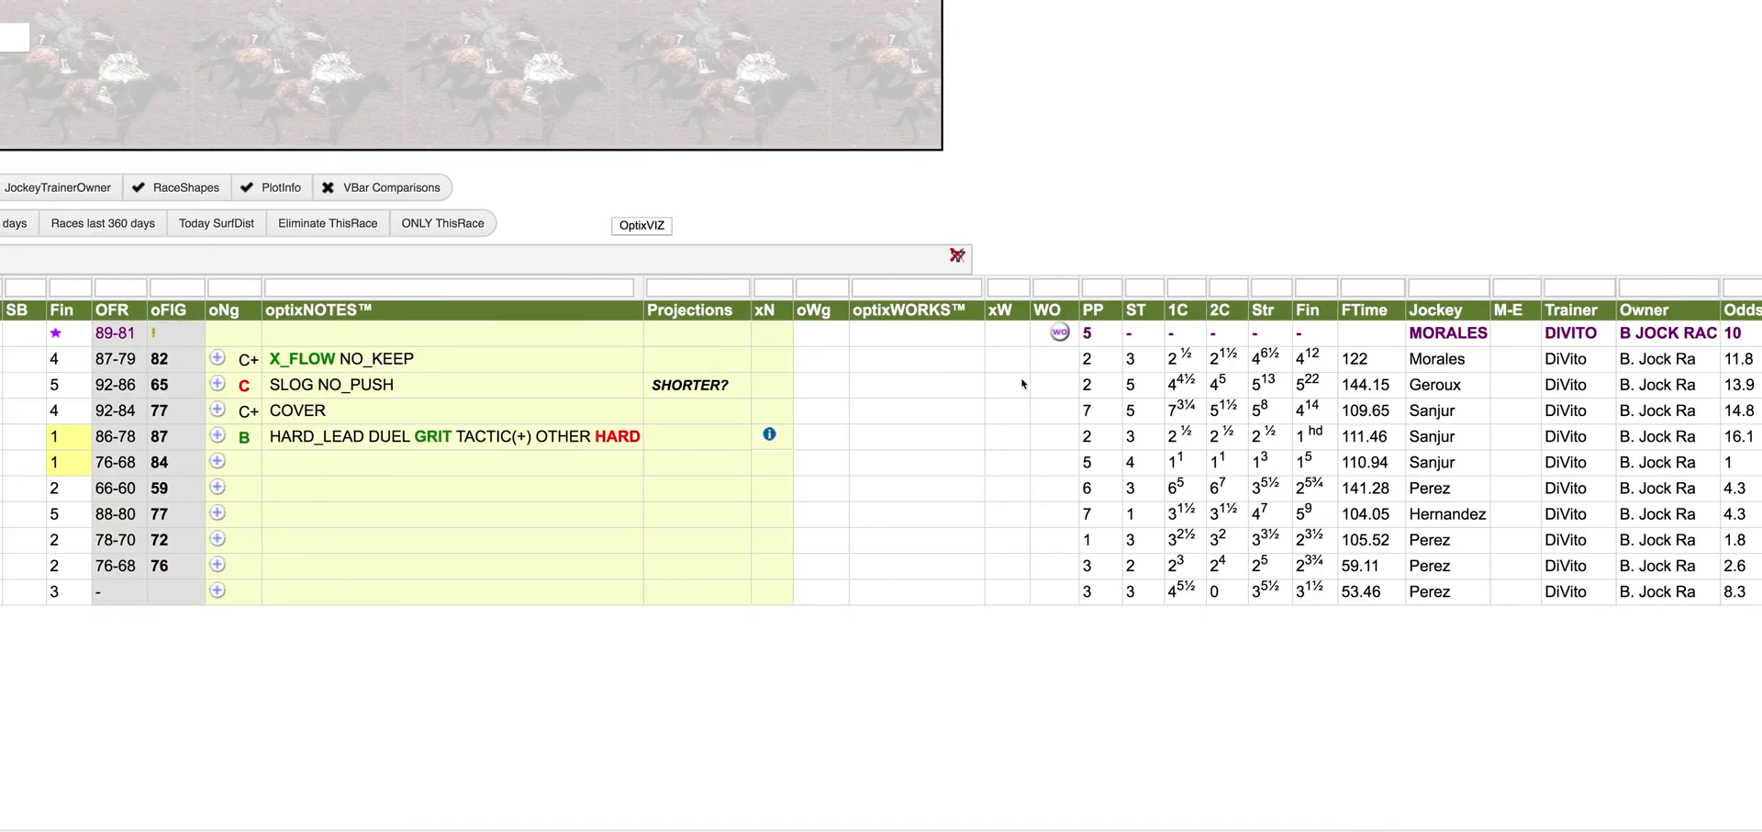
scroll(1021, 383, "left", 10)
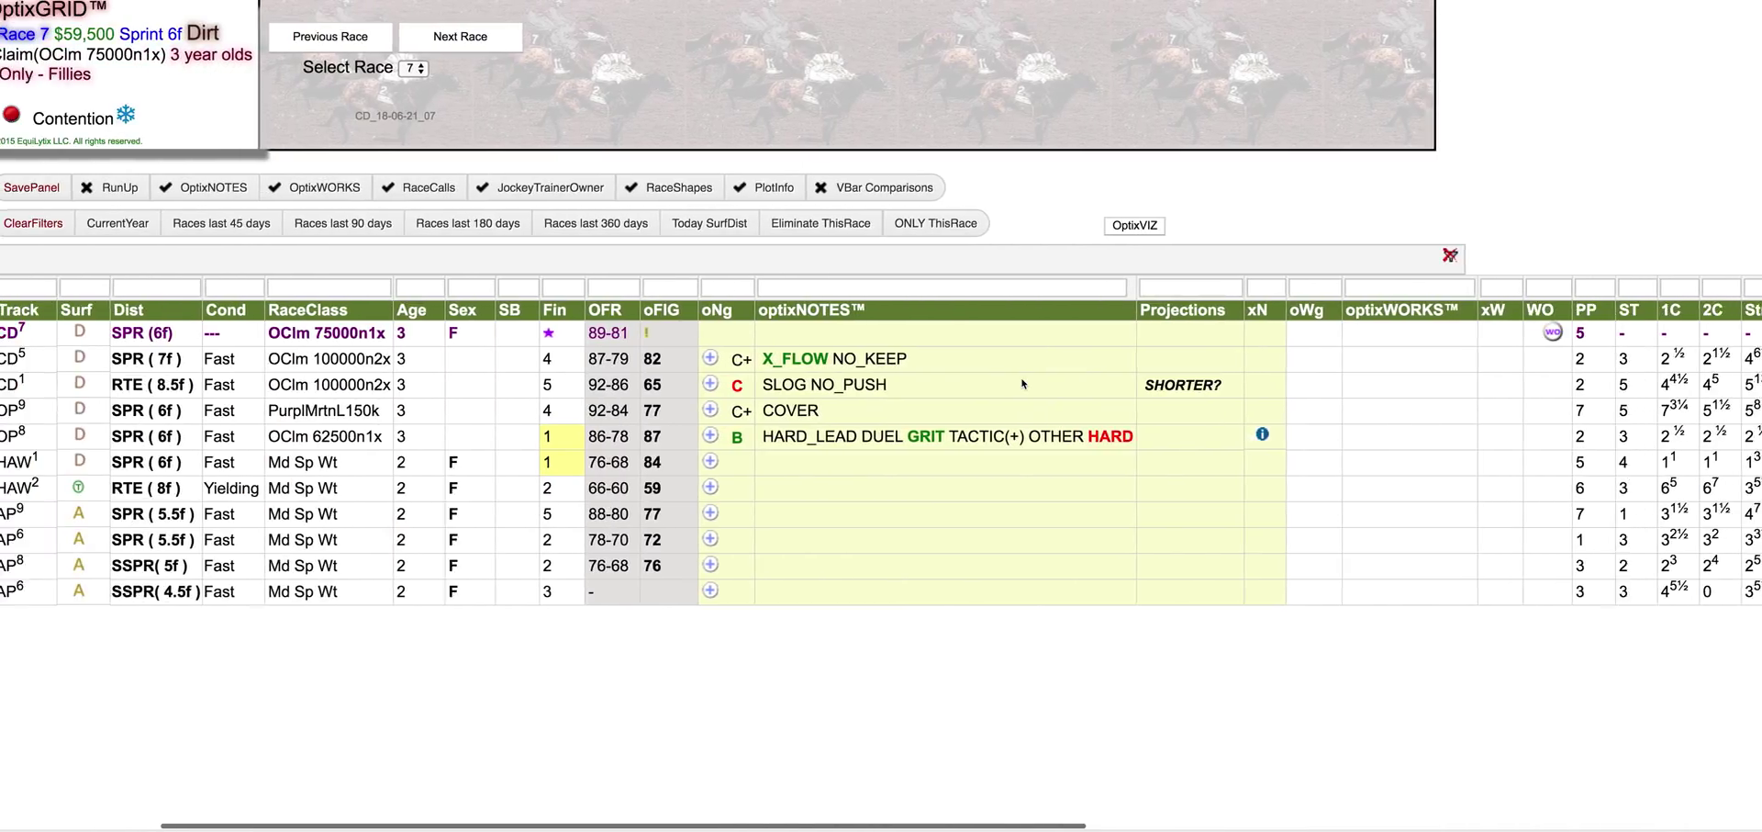
scroll(1024, 384, "left", 5)
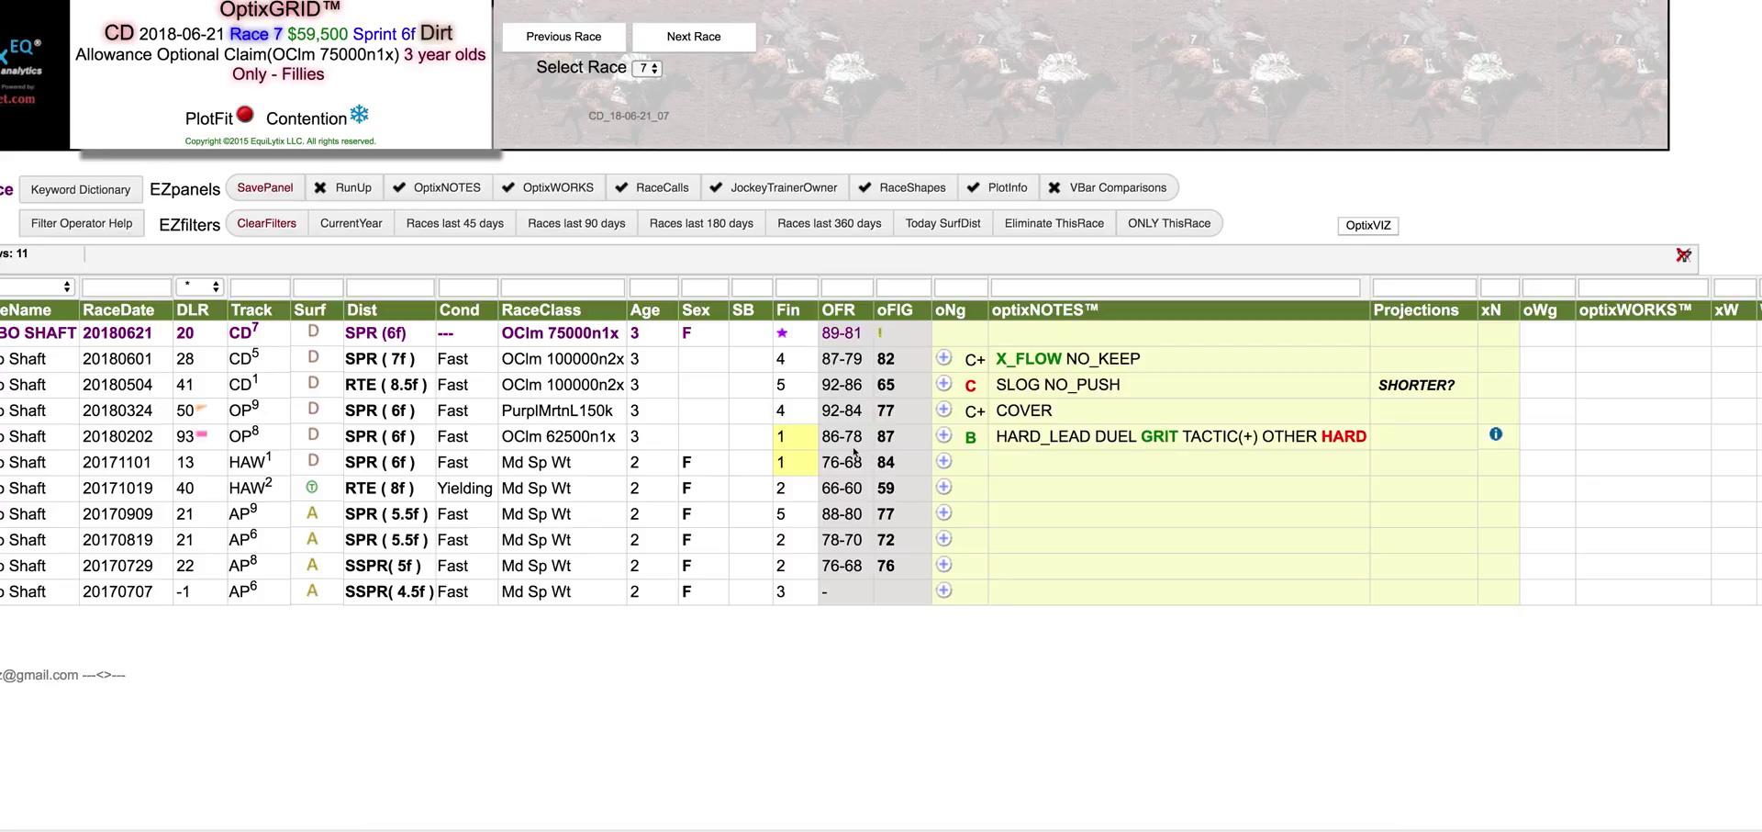
scroll(858, 456, "right", 10)
scroll(857, 456, "left", 9)
scroll(855, 457, "left", 4)
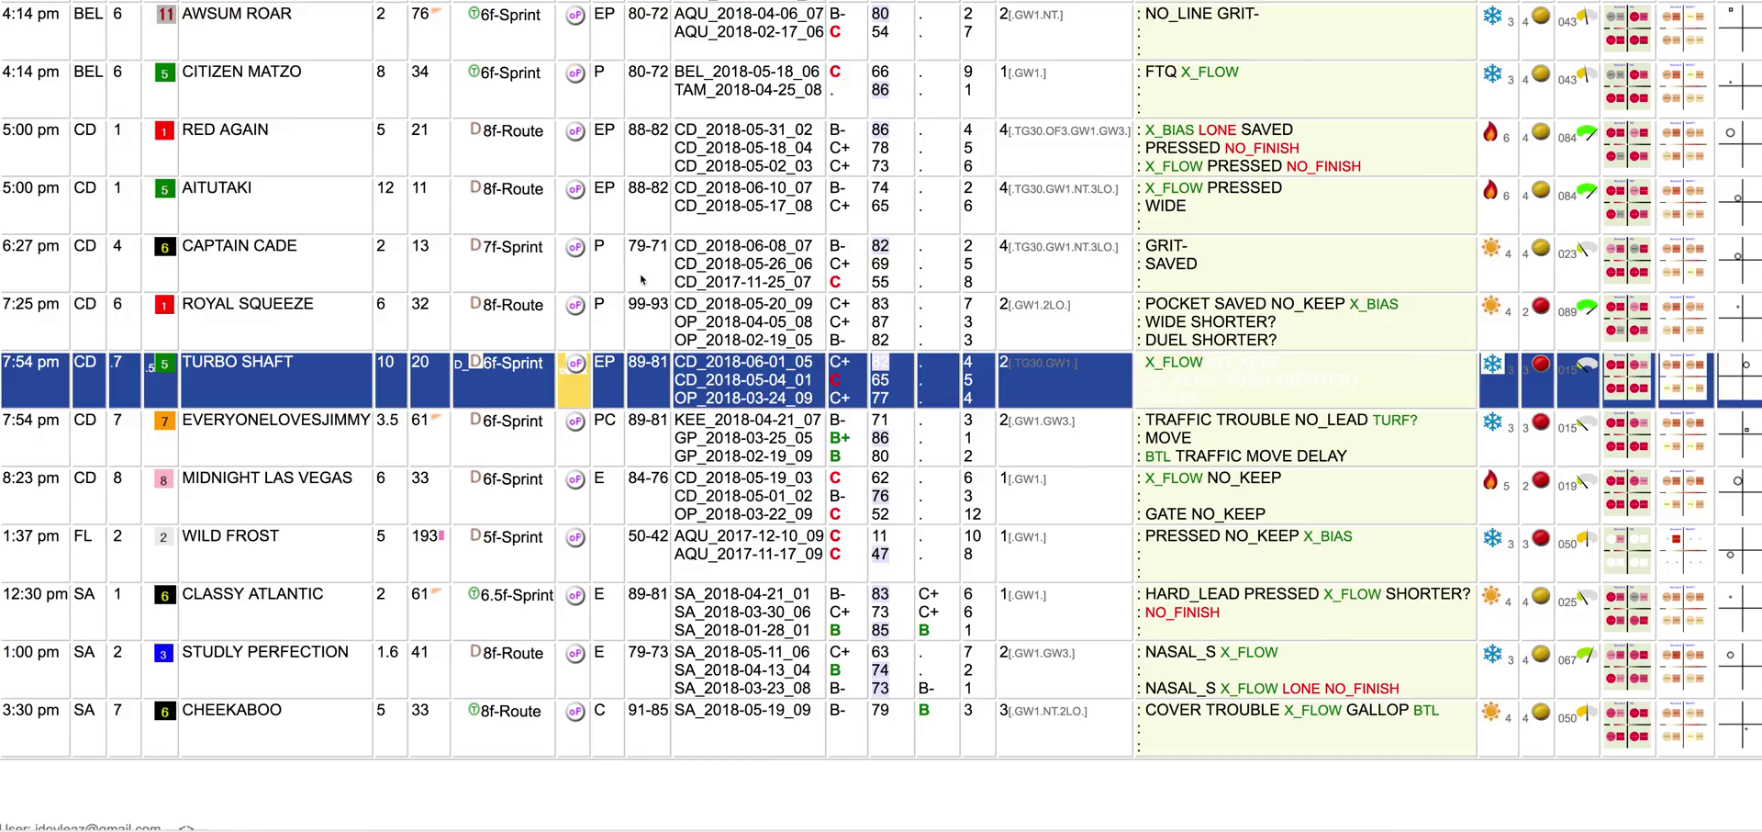
scroll(643, 279, "down", 1)
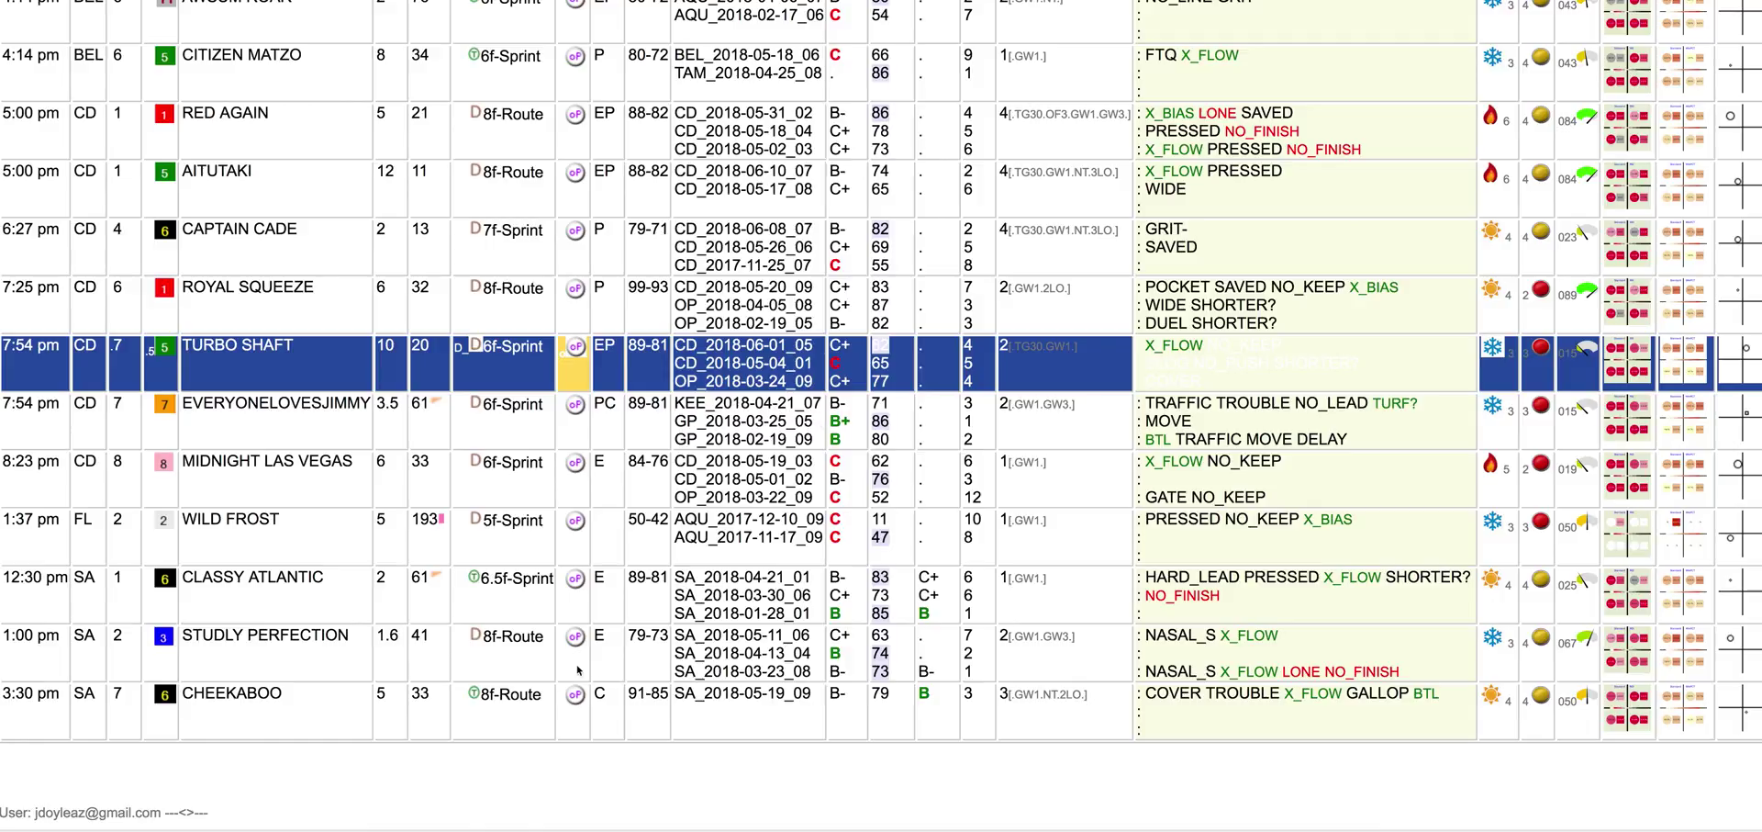
Select Cheekaboo's alert and reveal its notes: COVER TROUBLE, X_FLOW, GALLOP, BTL.
left_click(1104, 716)
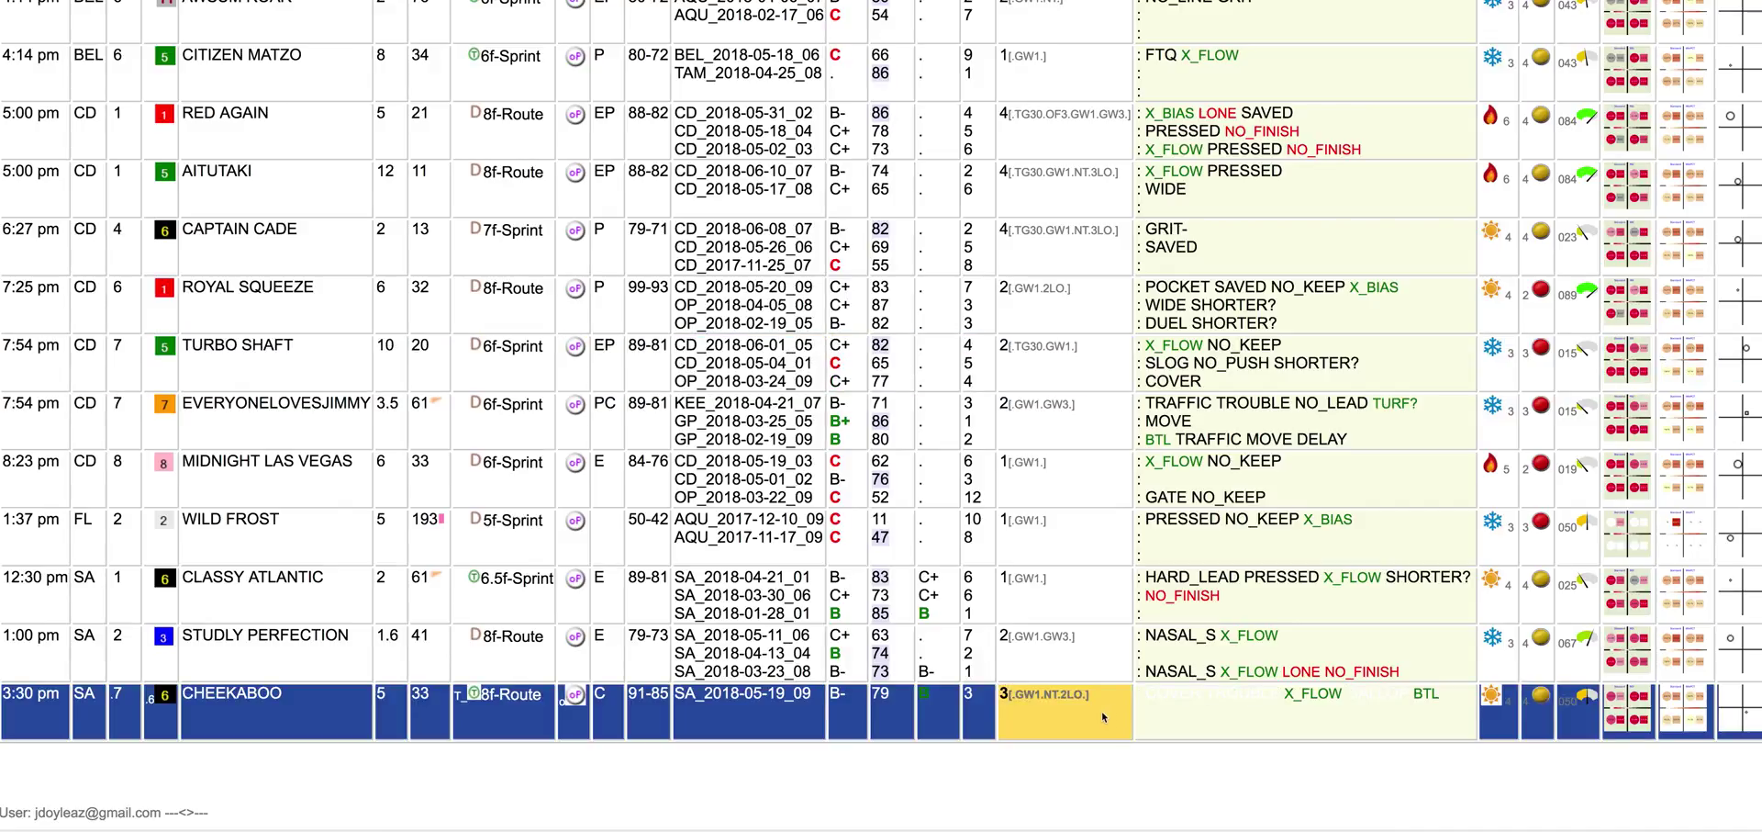
left_click(1194, 717)
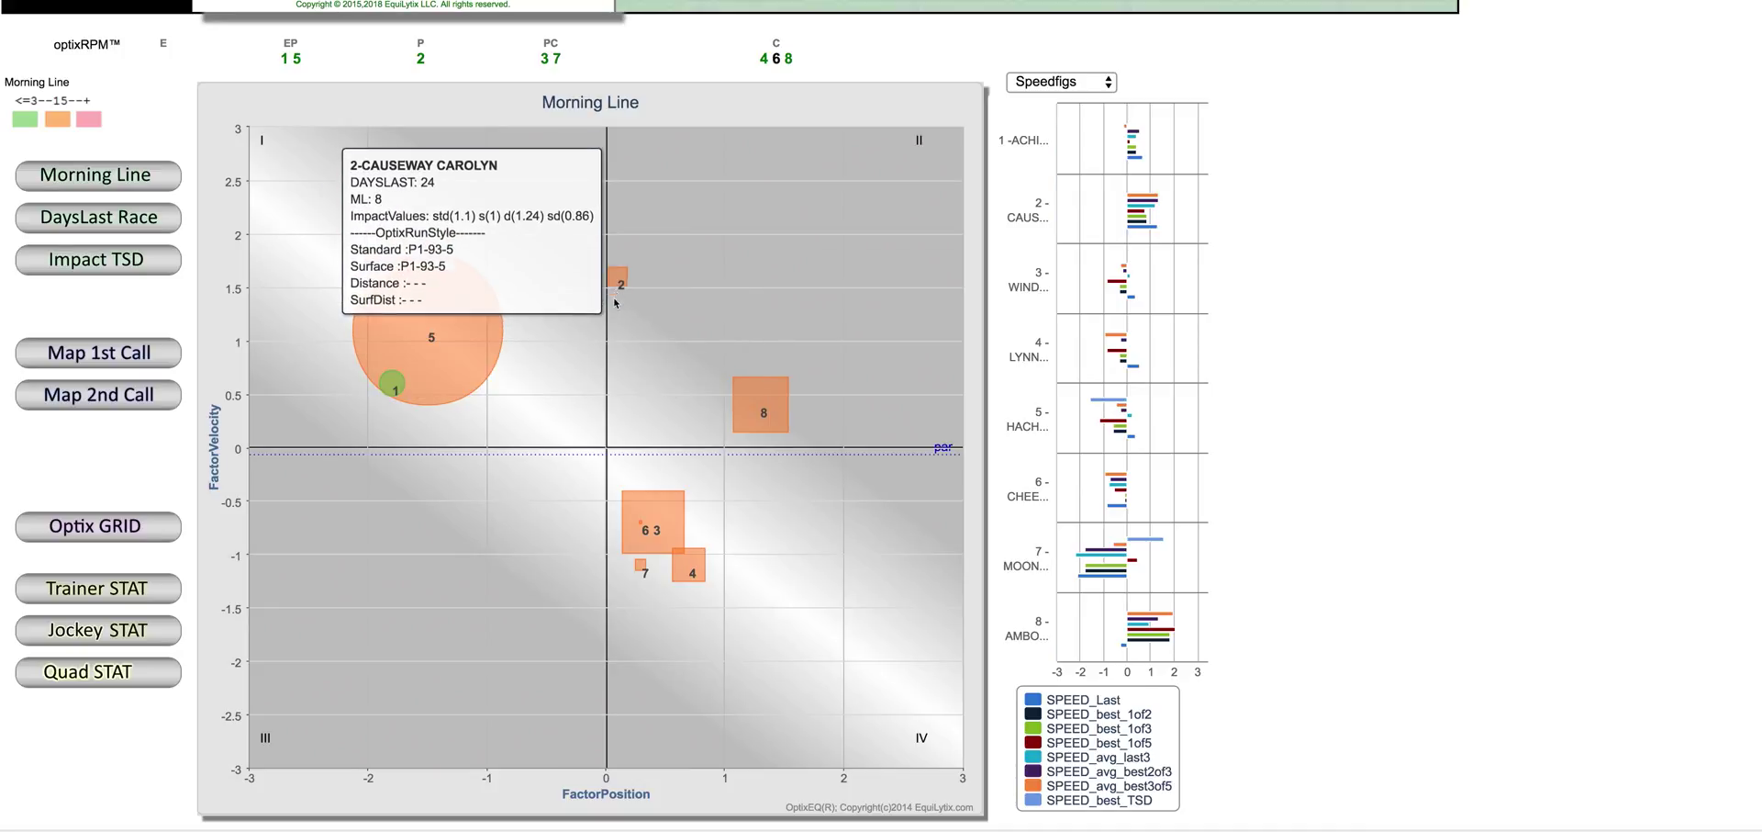
scroll(639, 550, "down", 4)
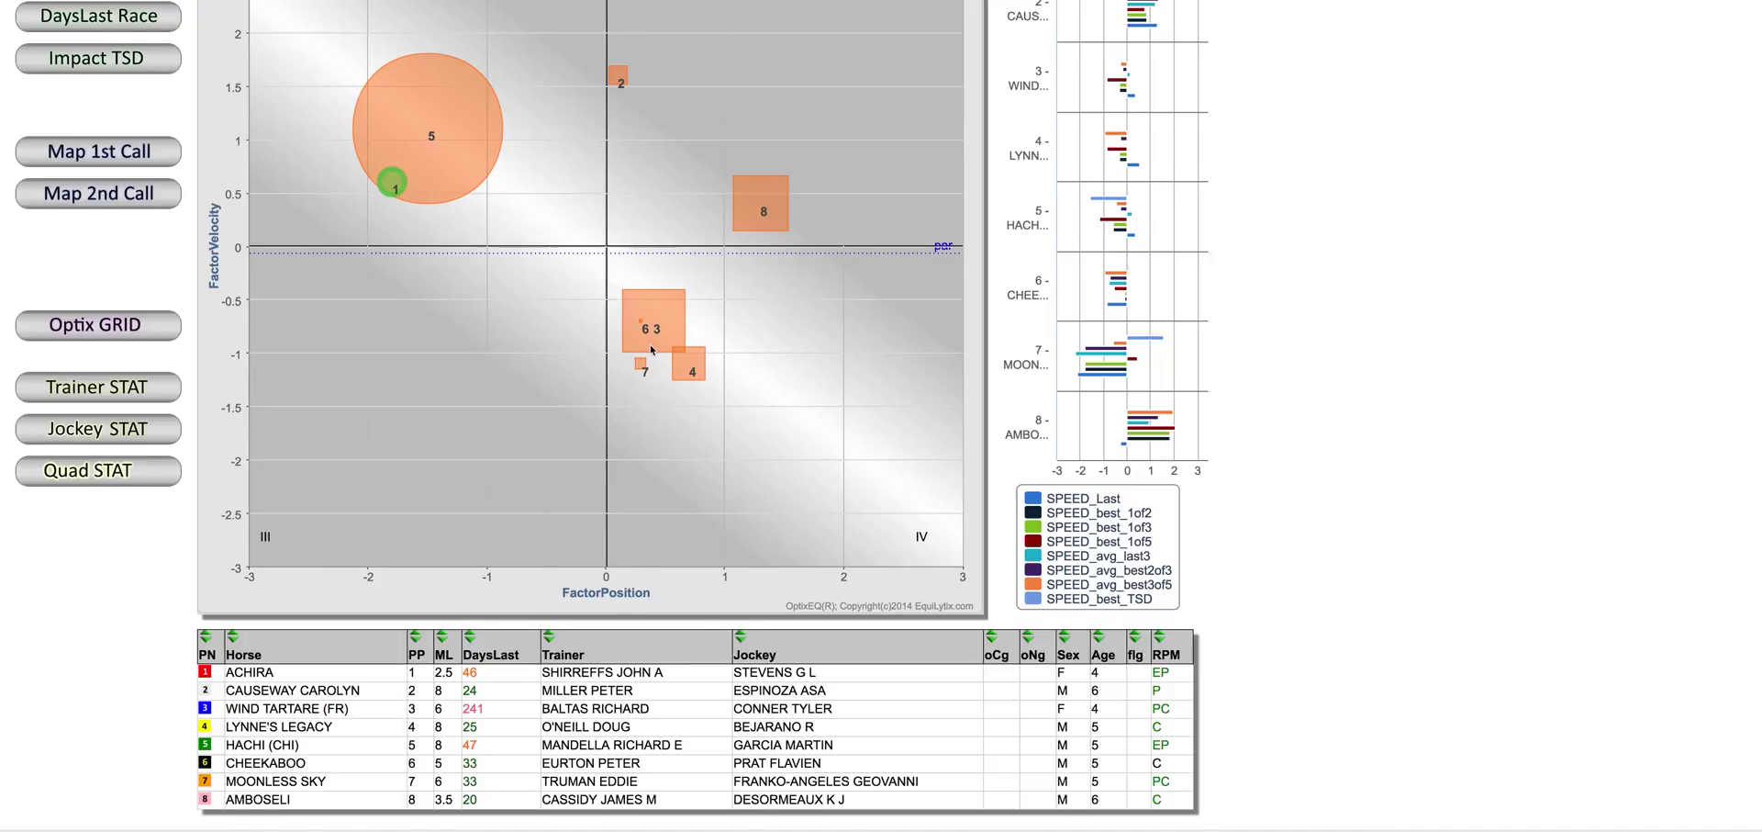
Switch the plot to race 7, keeping the plot type on Standard.
scroll(648, 339, "up", 5)
left_click(675, 96)
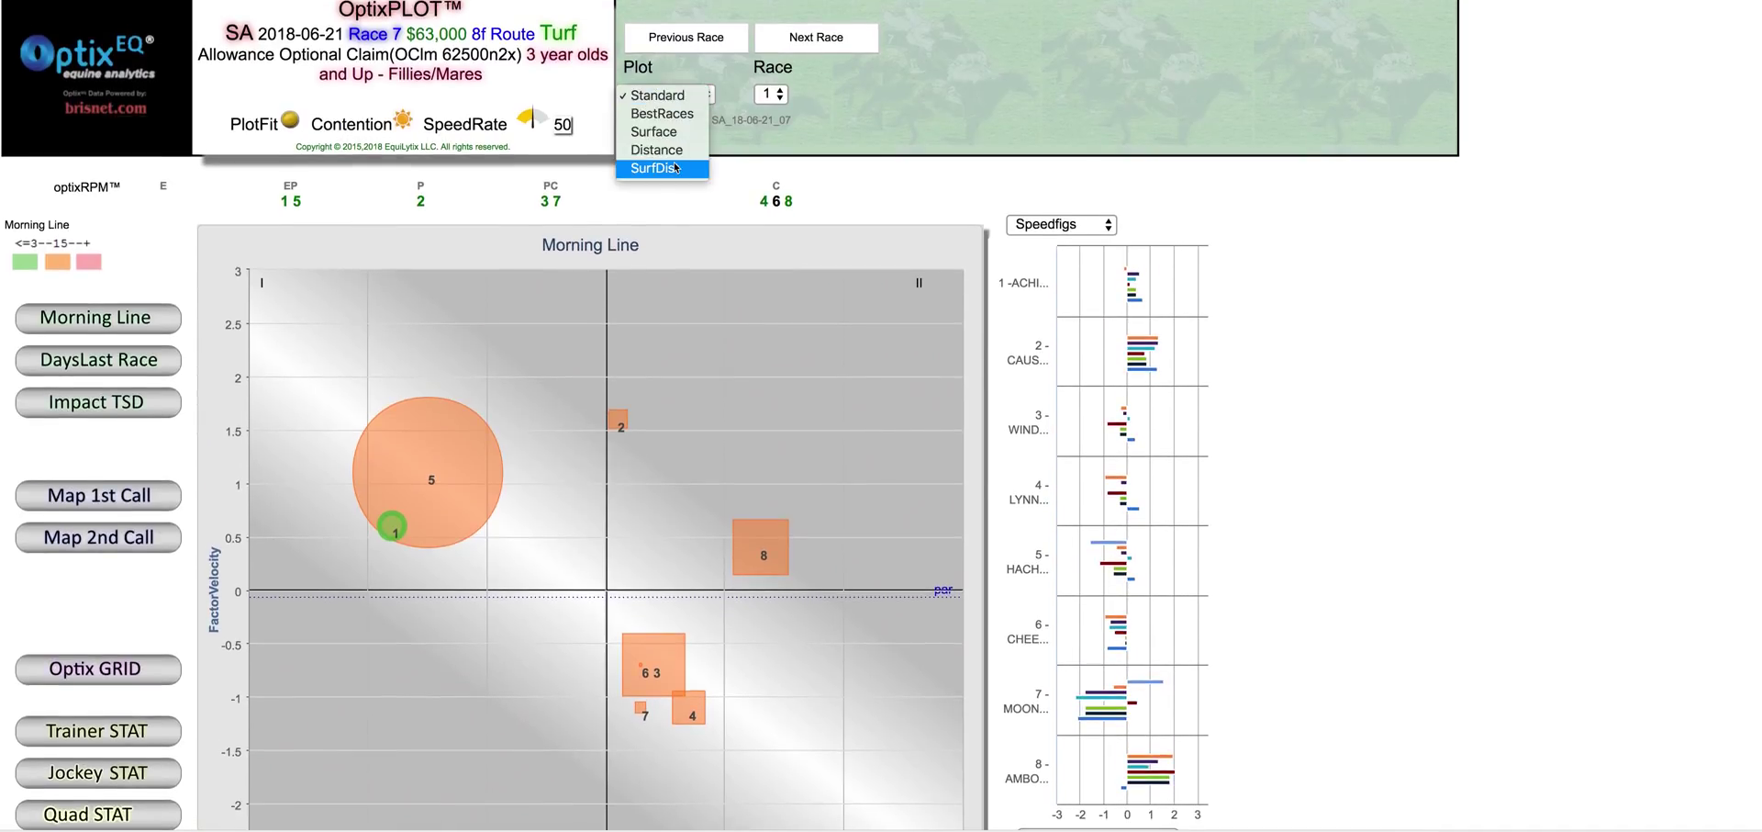
left_click(769, 93)
left_click(769, 94)
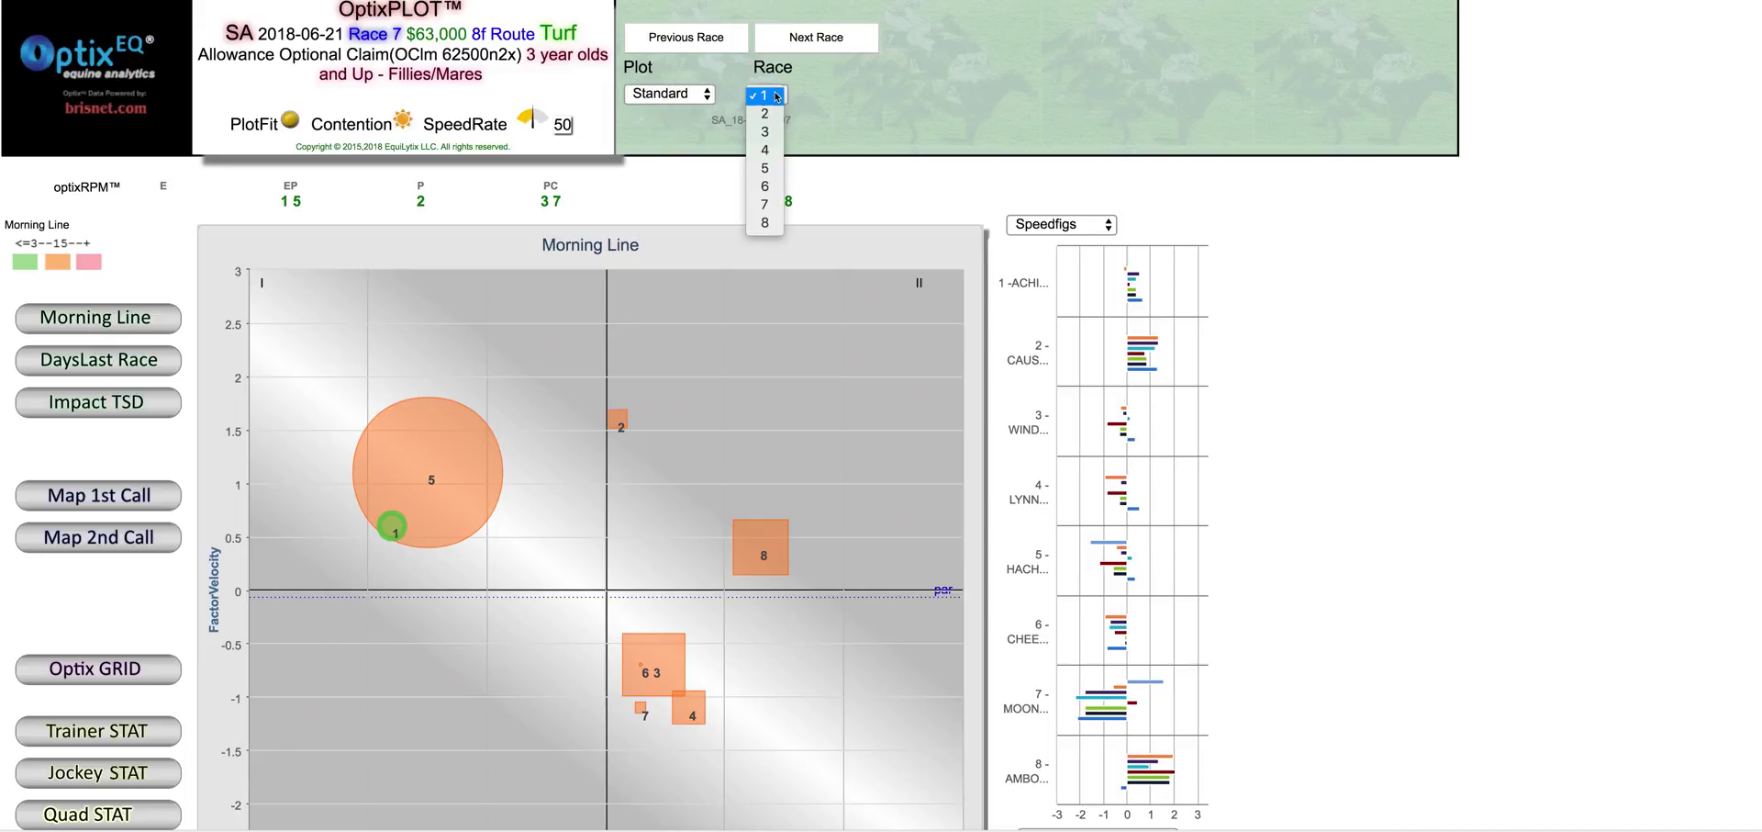
left_click(767, 204)
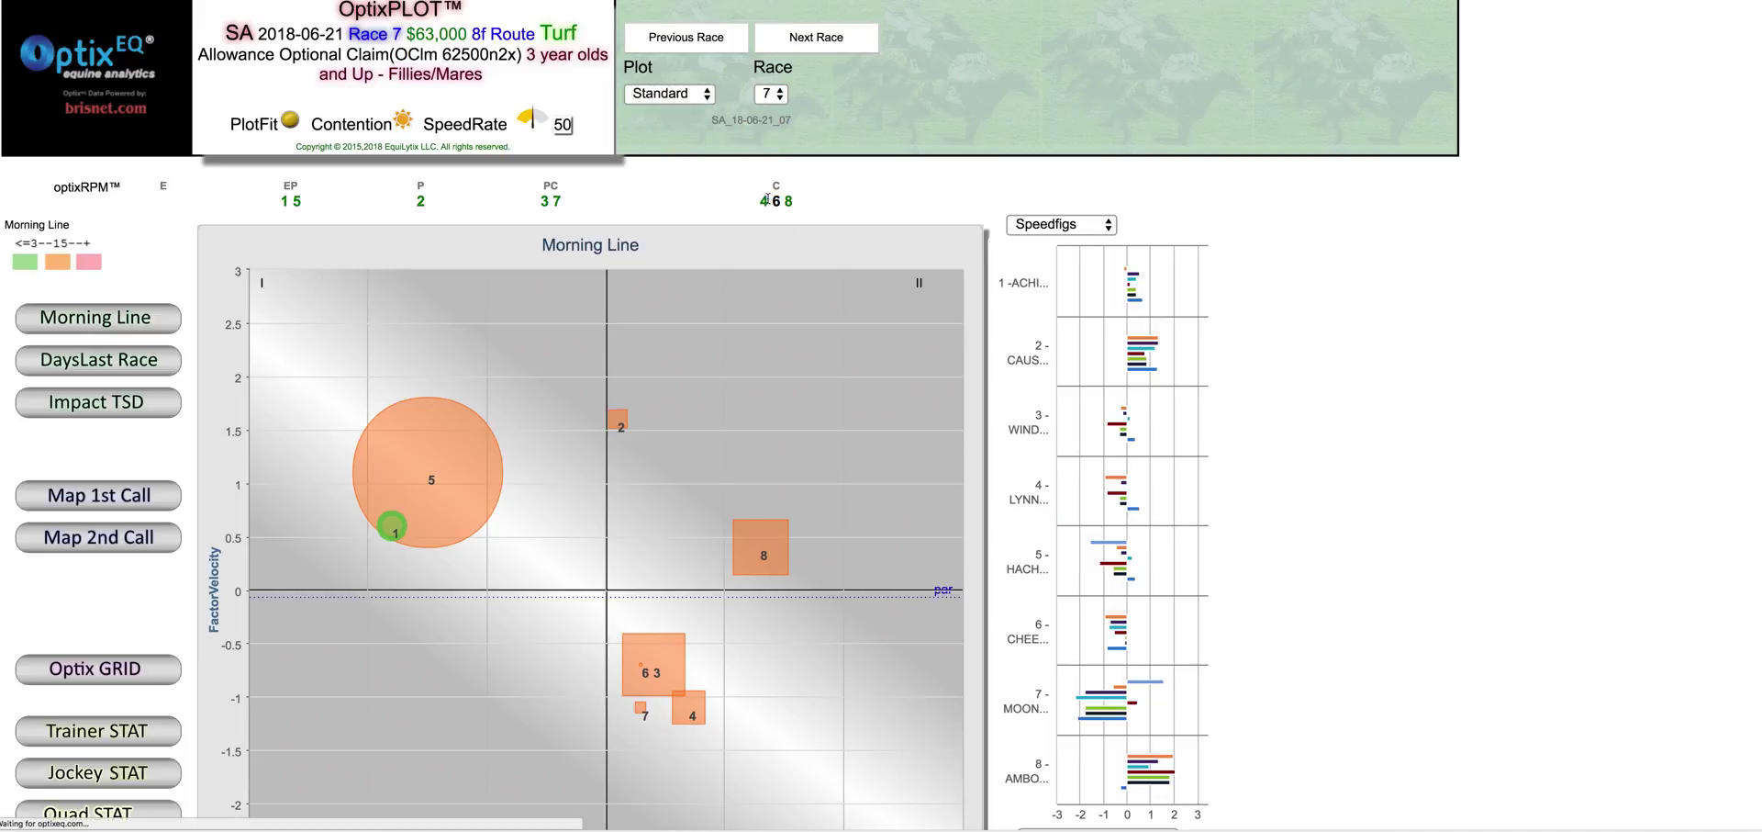
Redraw race 7's plot on the SurfDist basis and review the chart and table.
left_click(687, 94)
left_click(680, 168)
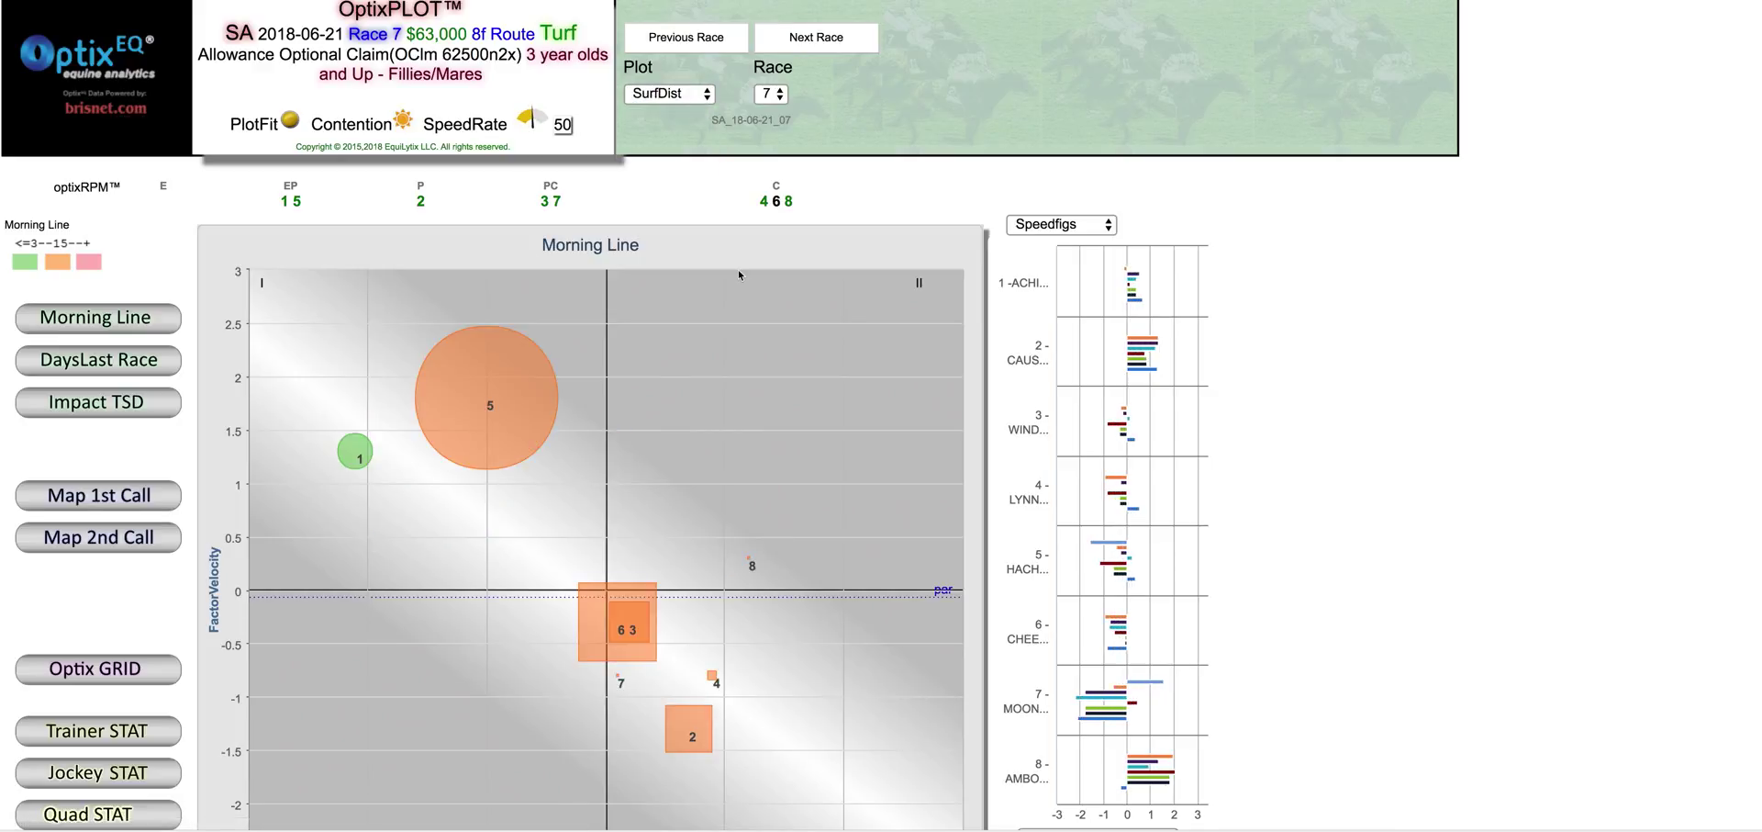
scroll(720, 465, "down", 1)
scroll(720, 465, "down", 5)
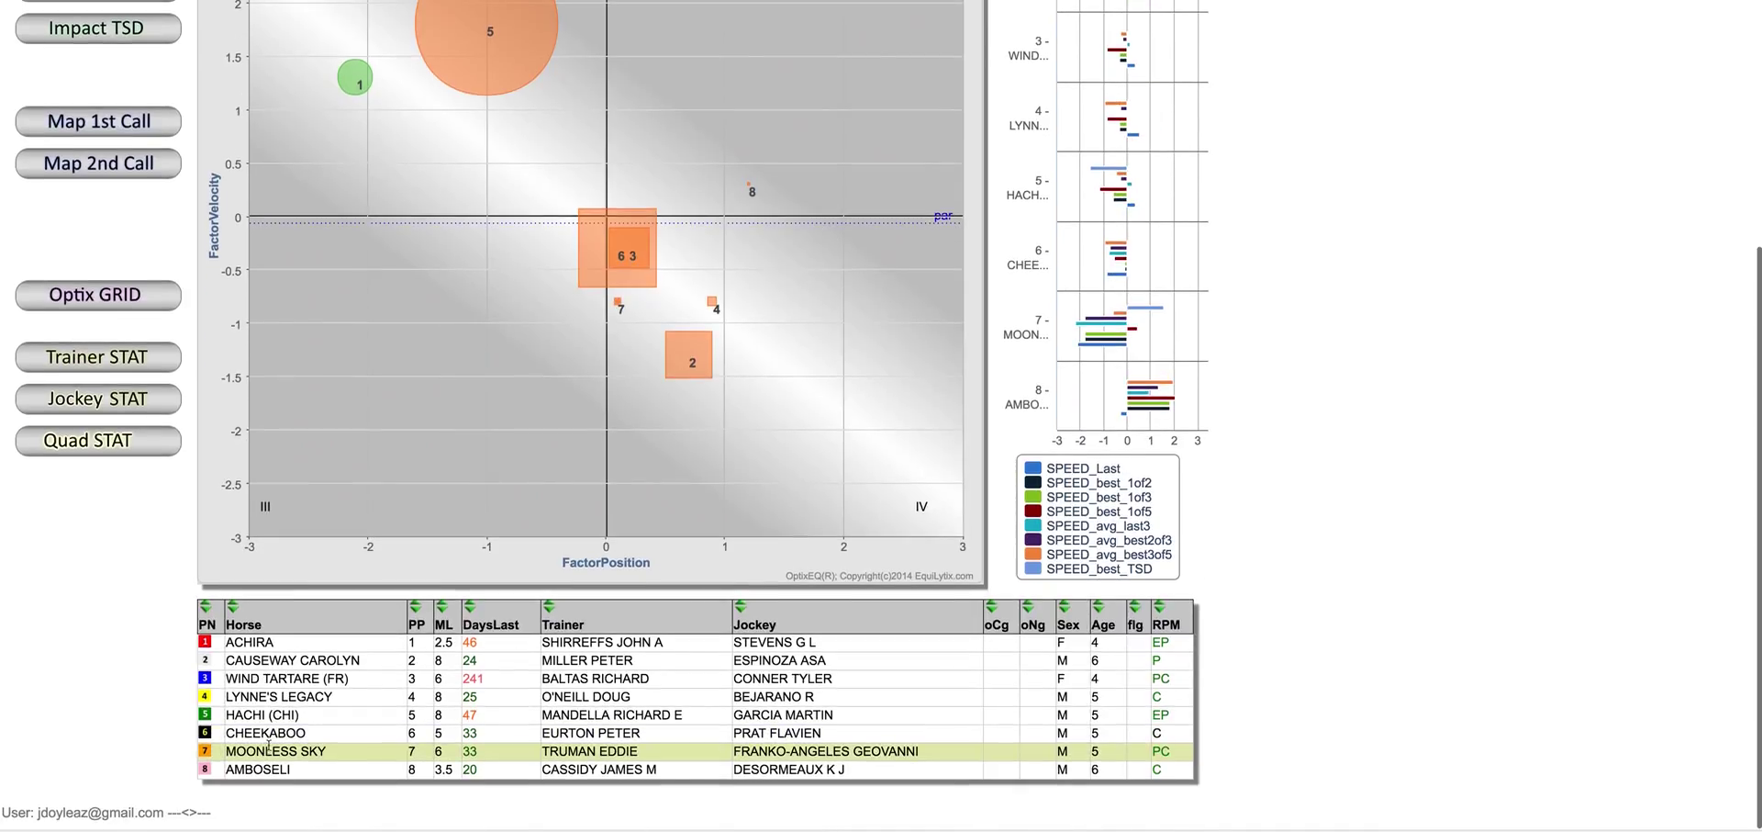
scroll(673, 200, "up", 6)
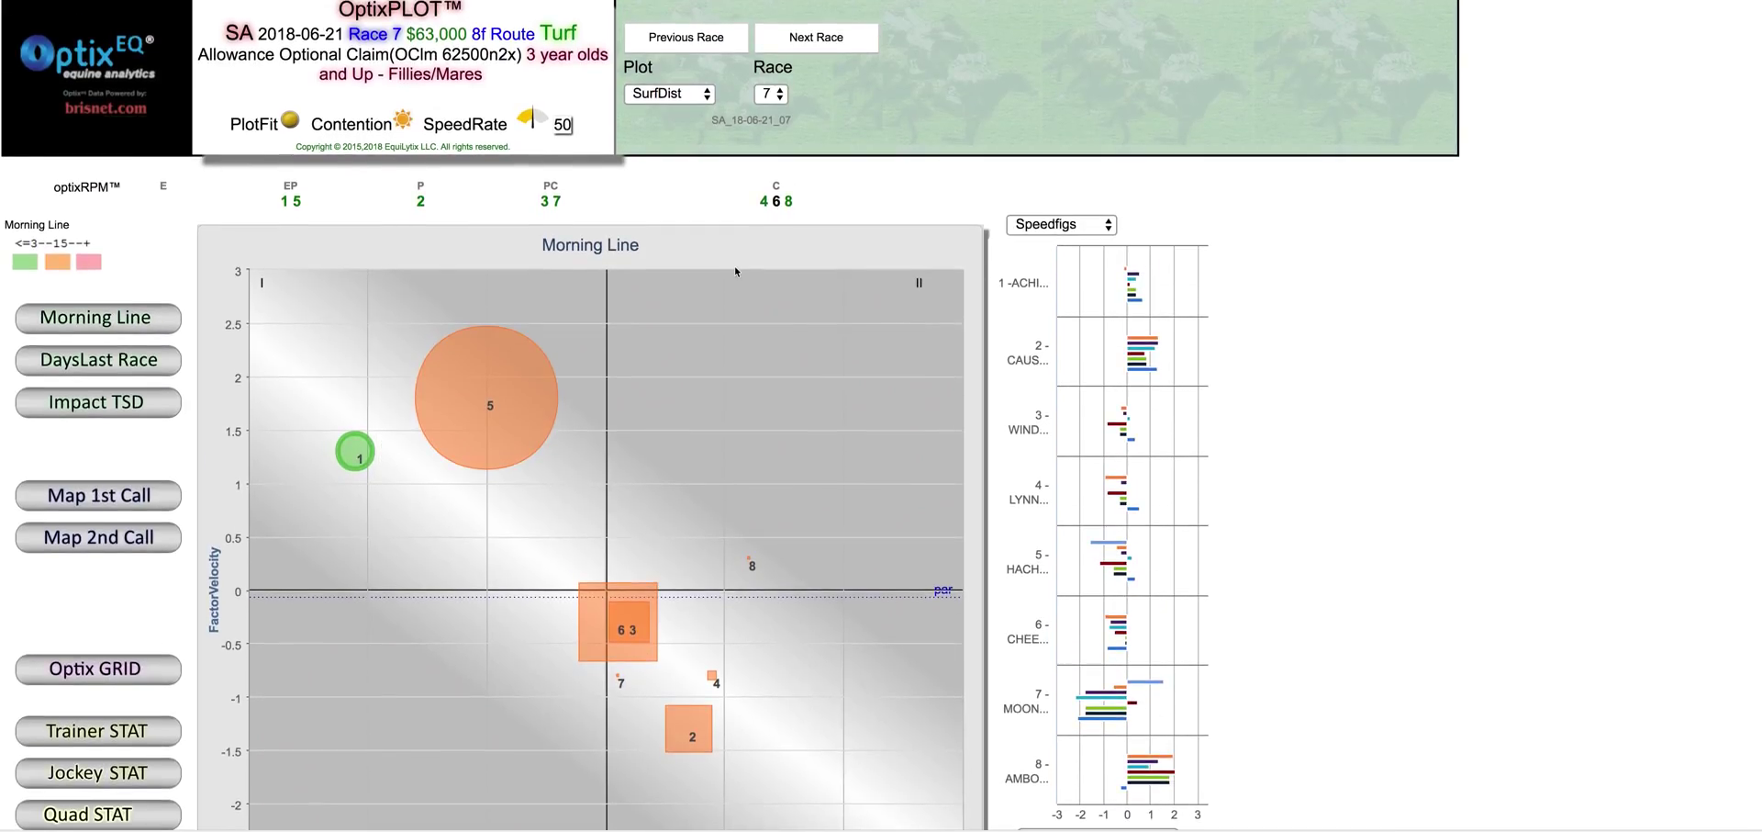
scroll(275, 551, "down", 2)
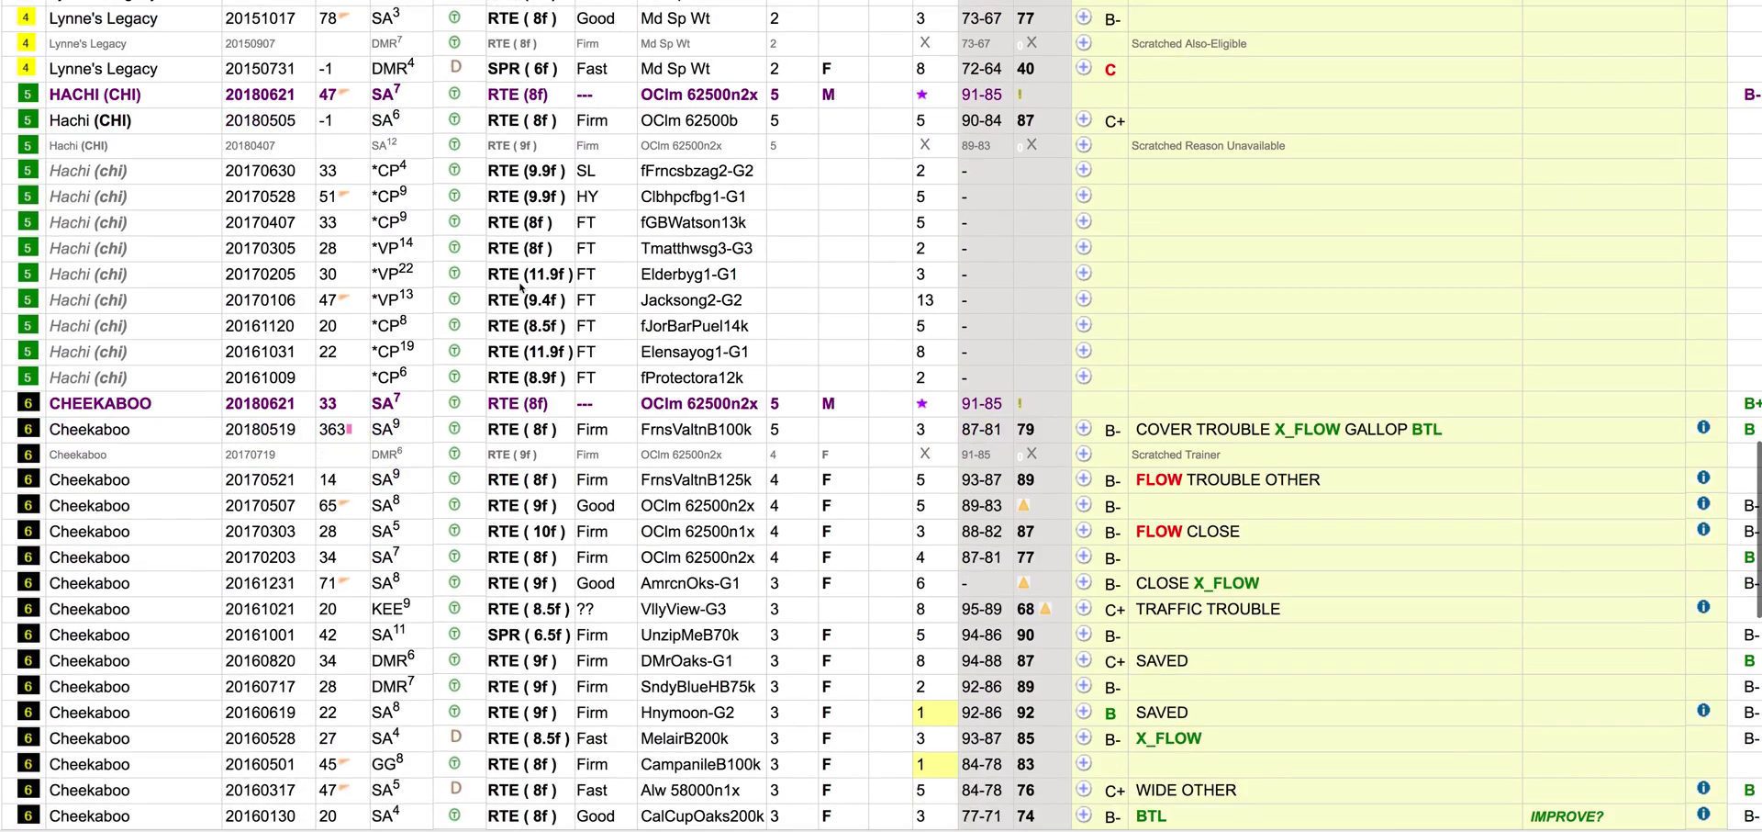
scroll(523, 303, "up", 20)
scroll(537, 347, "down", 1)
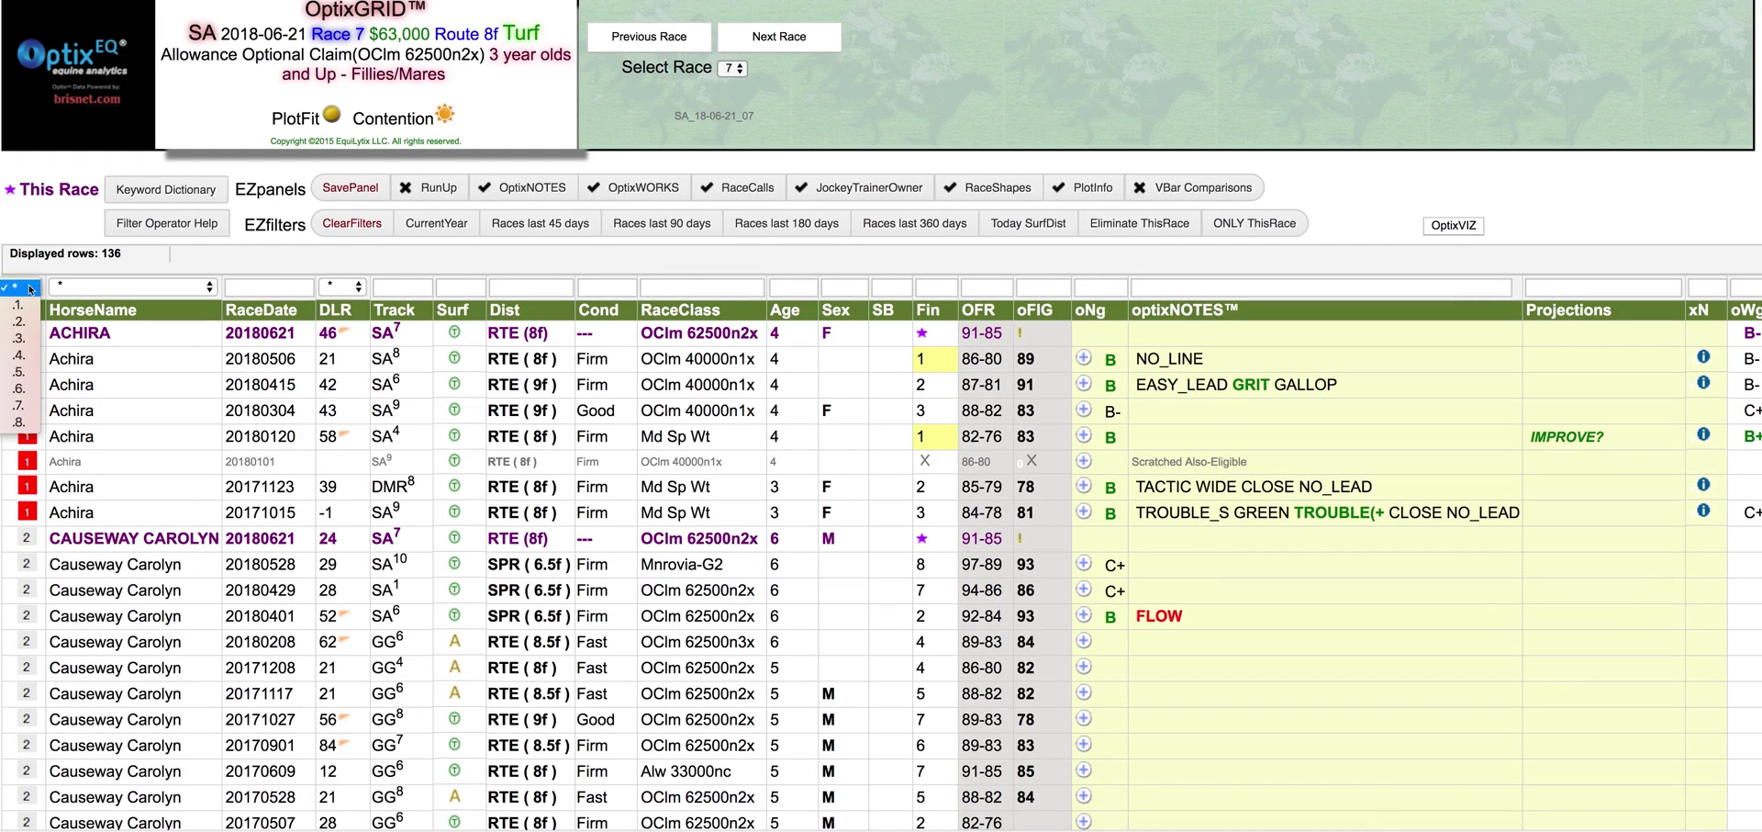
Filter the PN column to .6. so only Cheekaboo's 20 race lines remain.
left_click(23, 286)
left_click(20, 388)
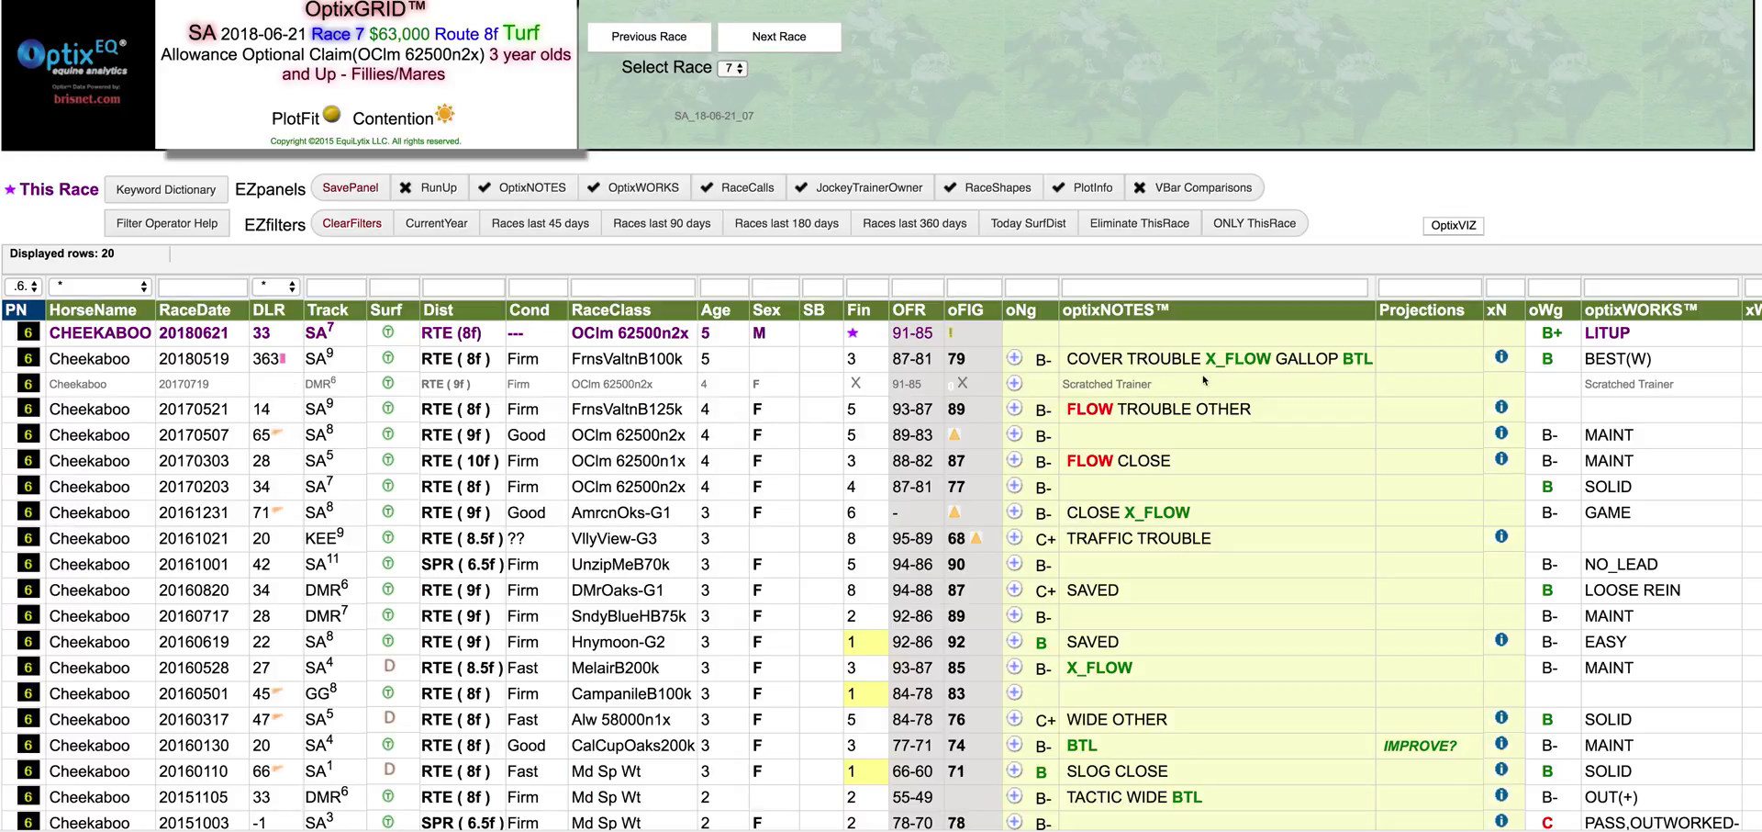
mouse_move(1502, 359)
scroll(1078, 476, "down", 2)
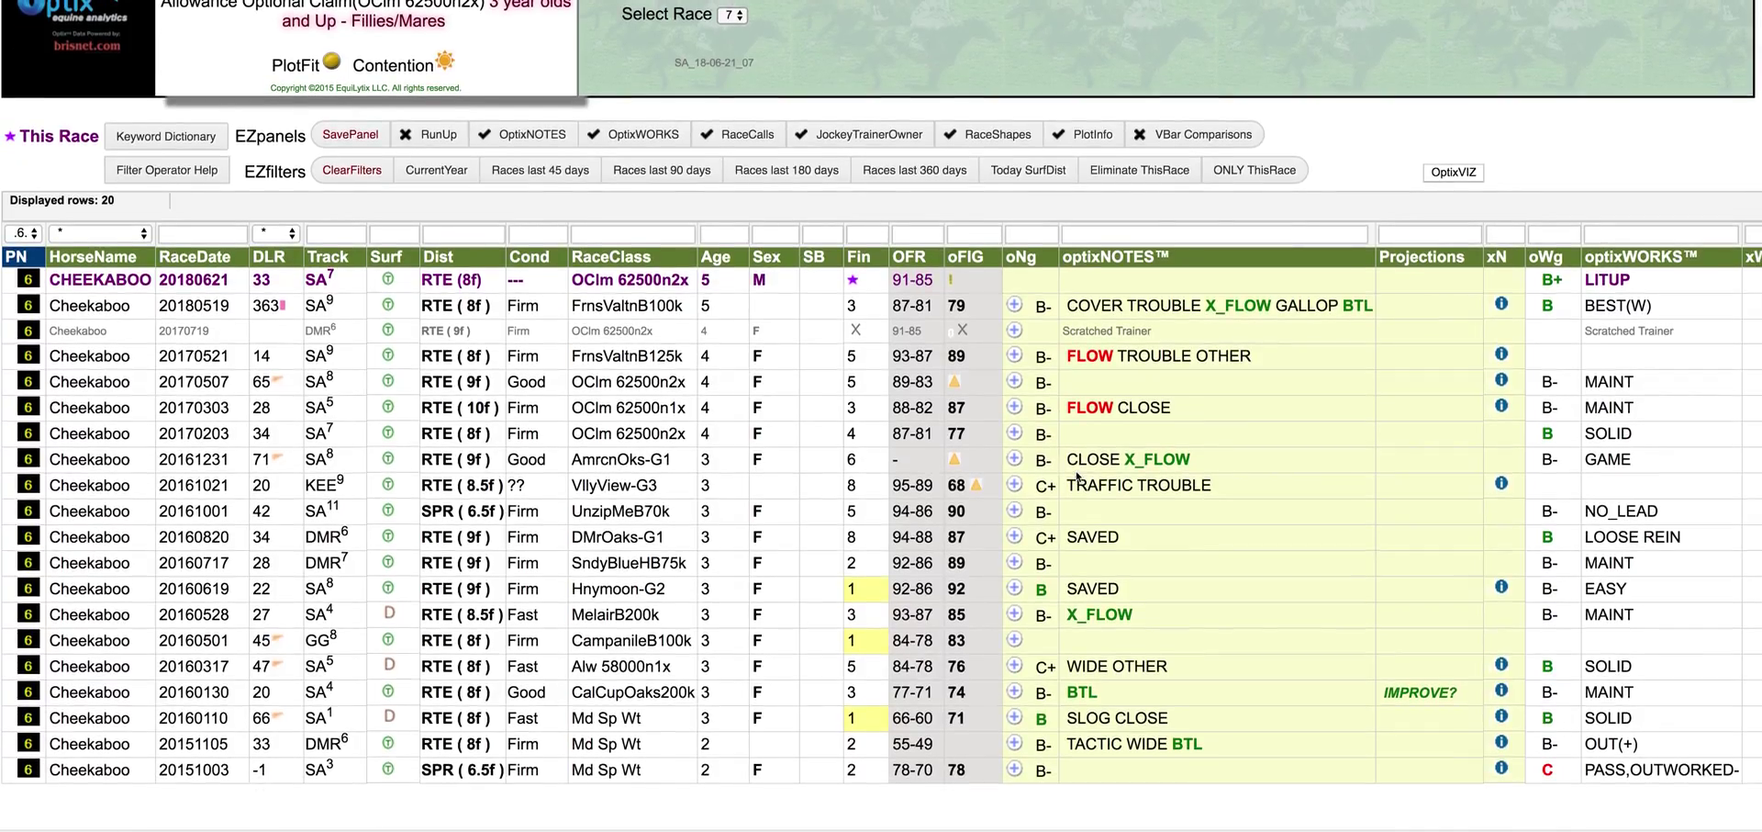
scroll(1079, 475, "up", 2)
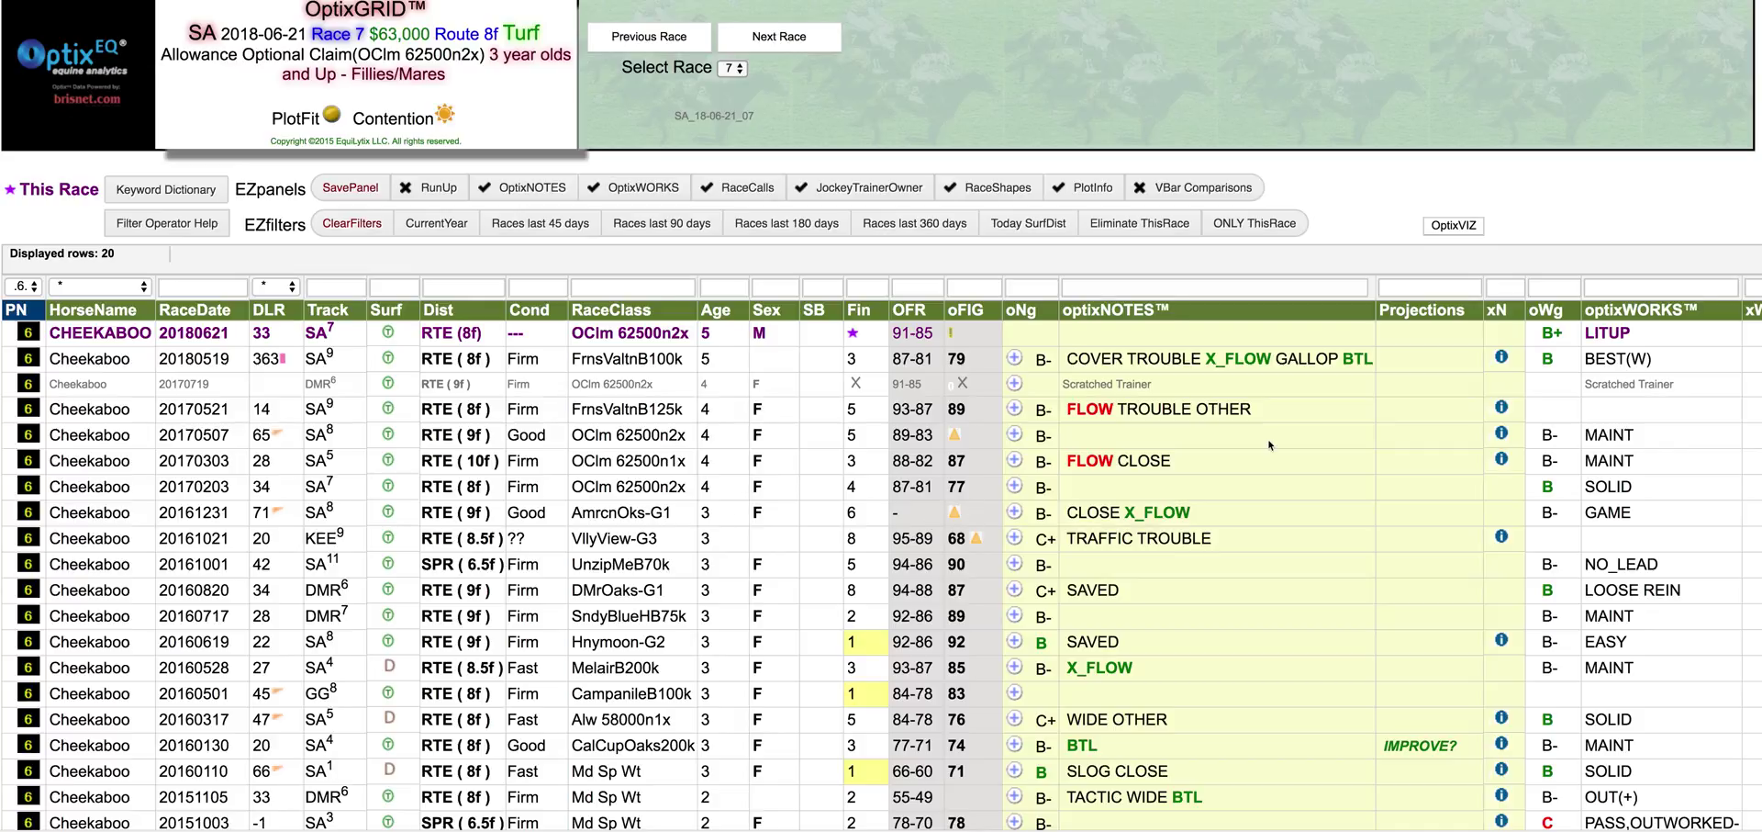
scroll(1269, 437, "right", 5)
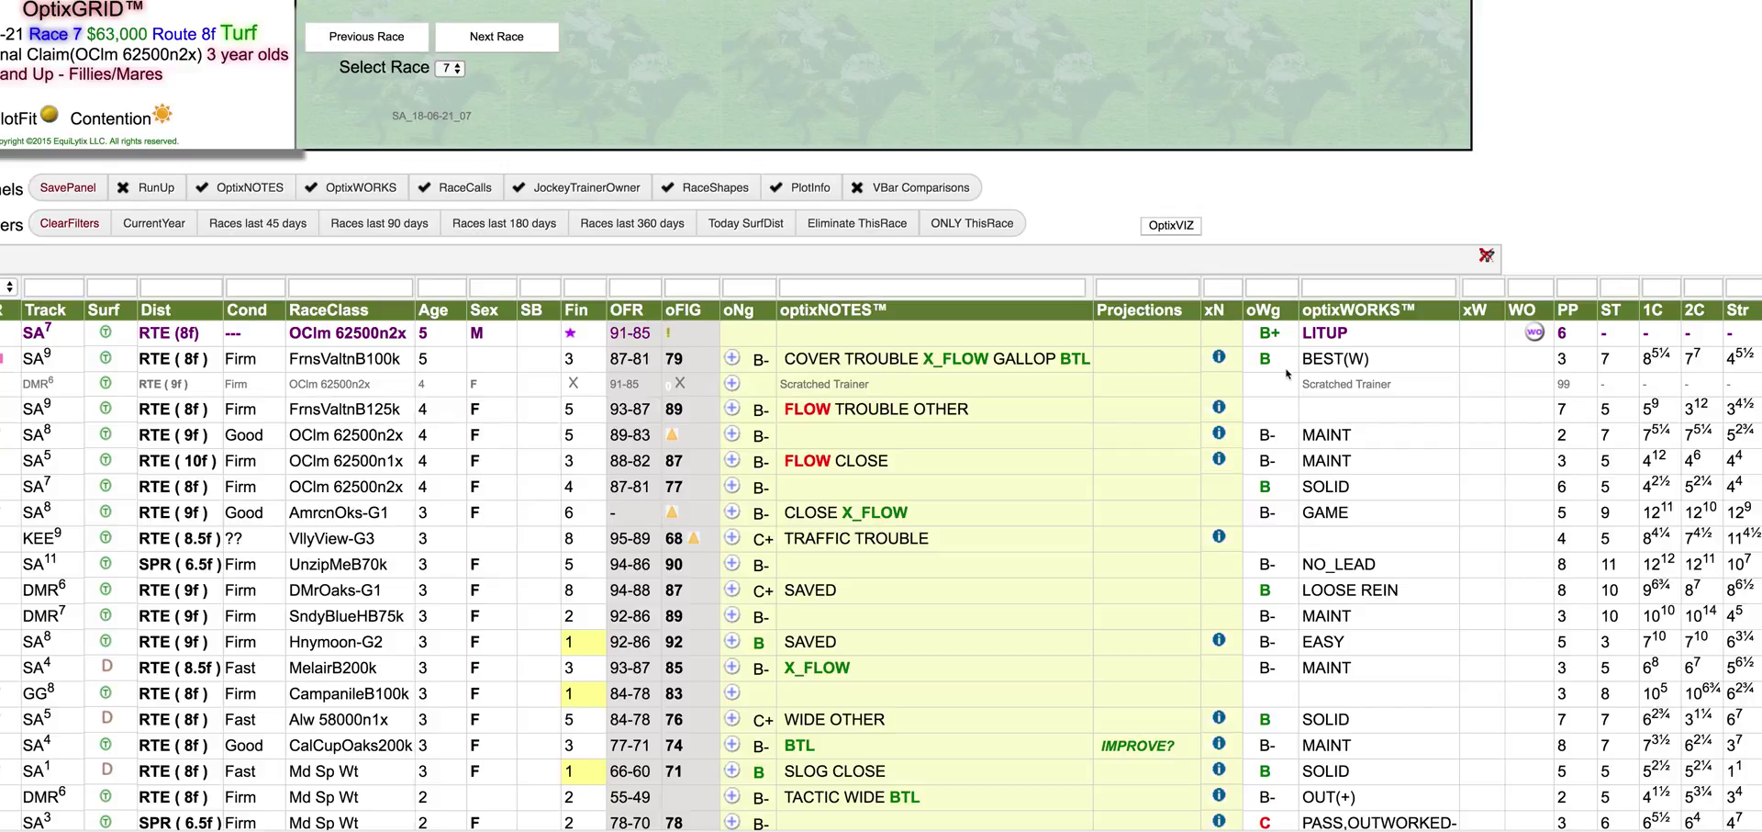
Scroll across Cheekaboo's grid columns (PP, ST, calls, Jockey, Trainer) and her race rows.
scroll(1281, 376, "left", 2)
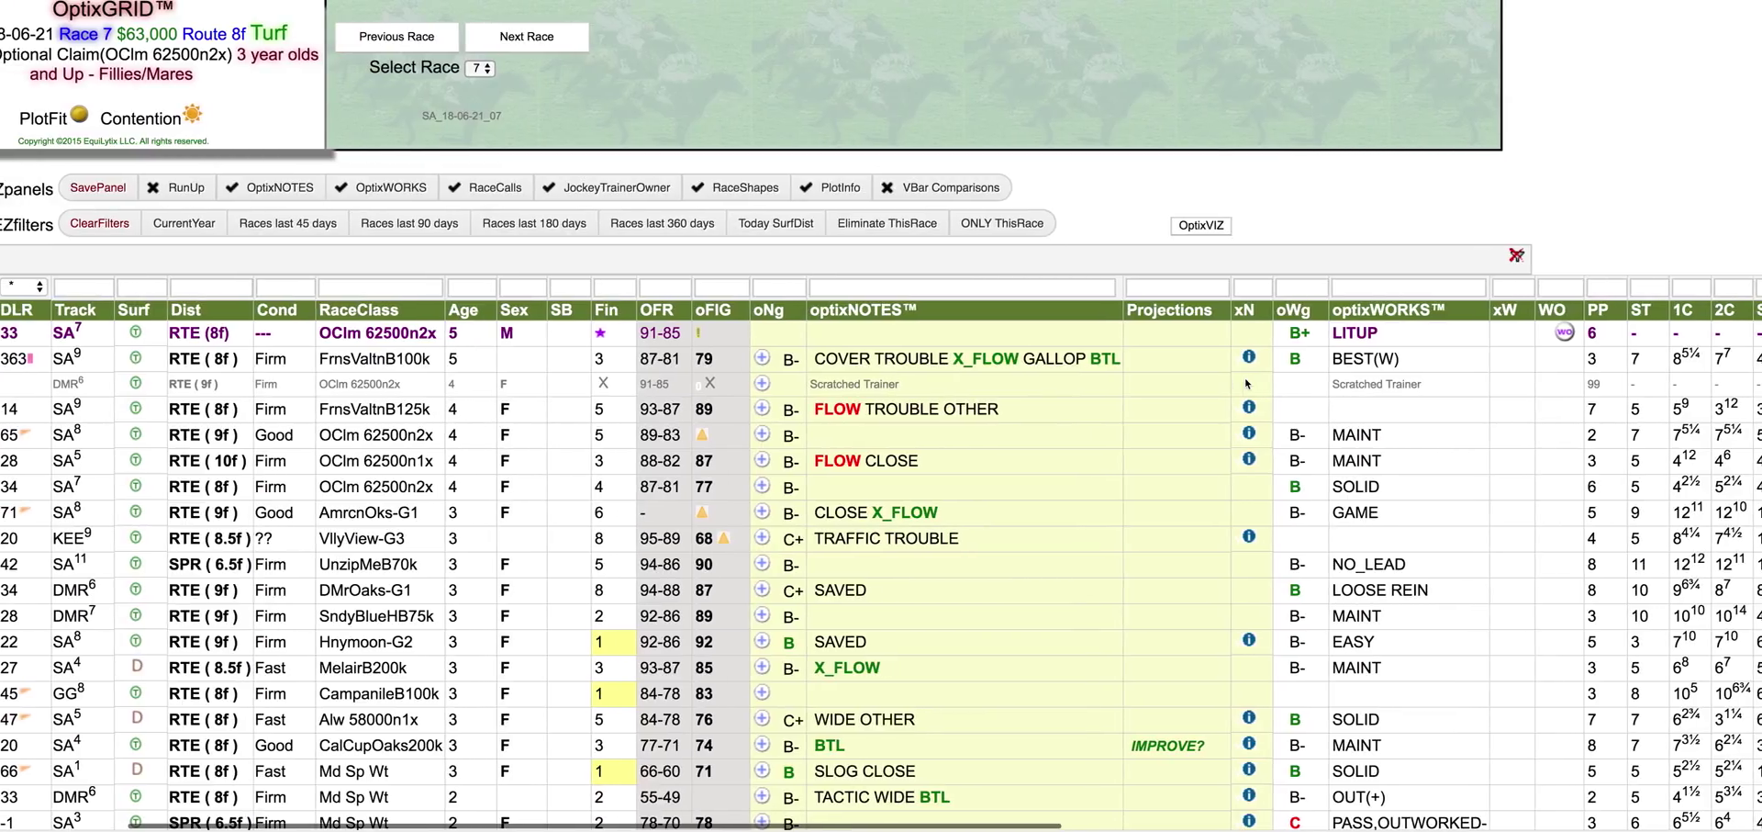
scroll(1247, 383, "left", 2)
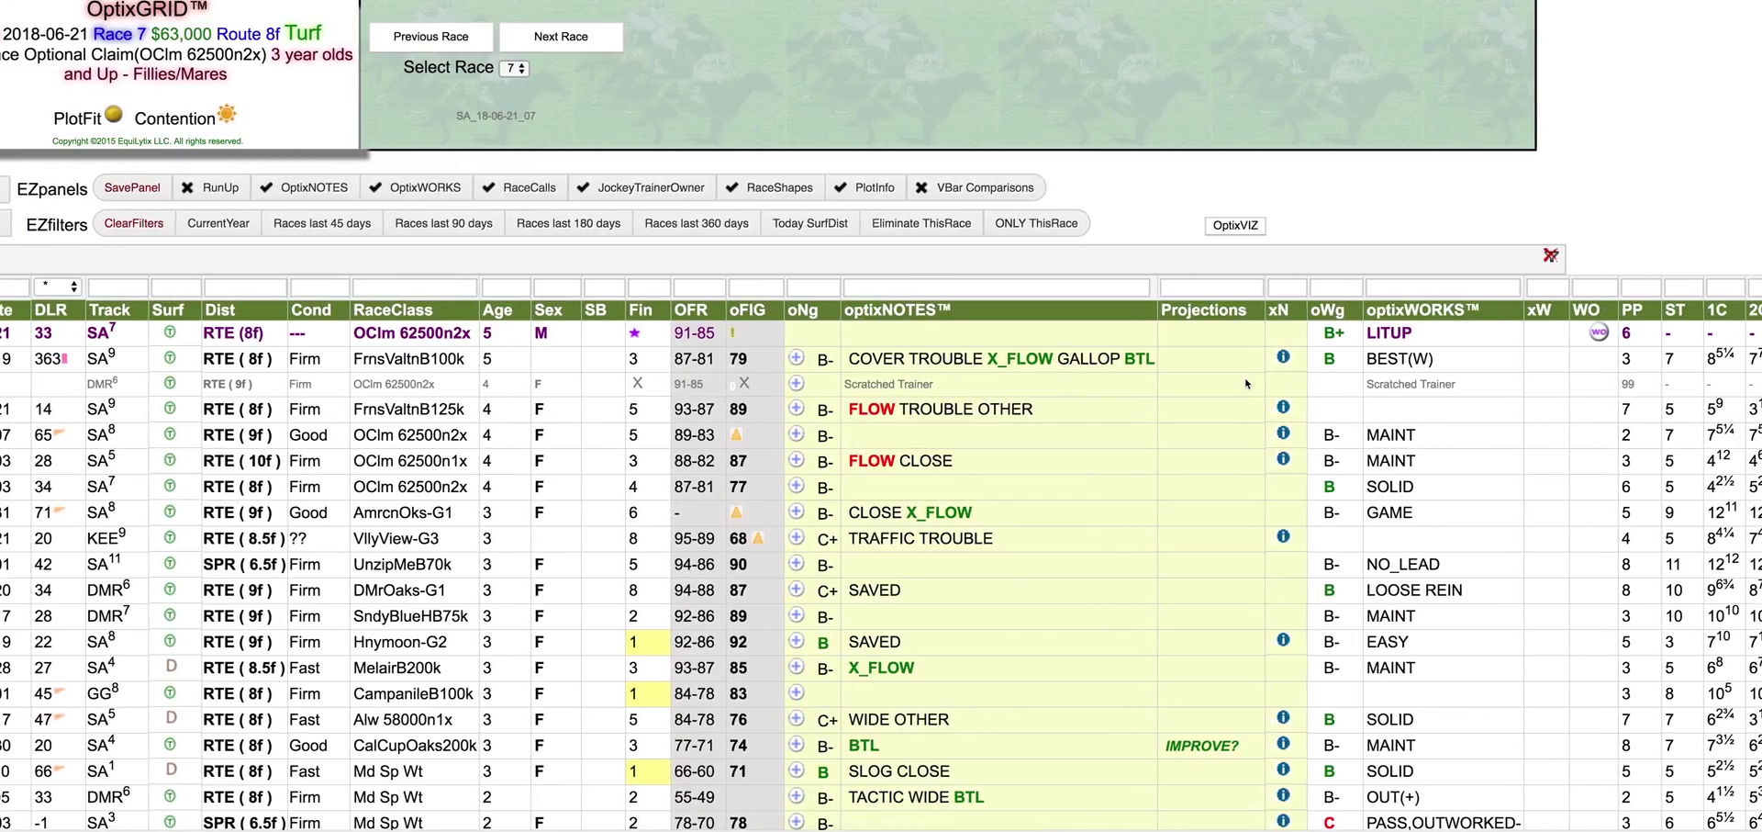
scroll(1247, 382, "left", 10)
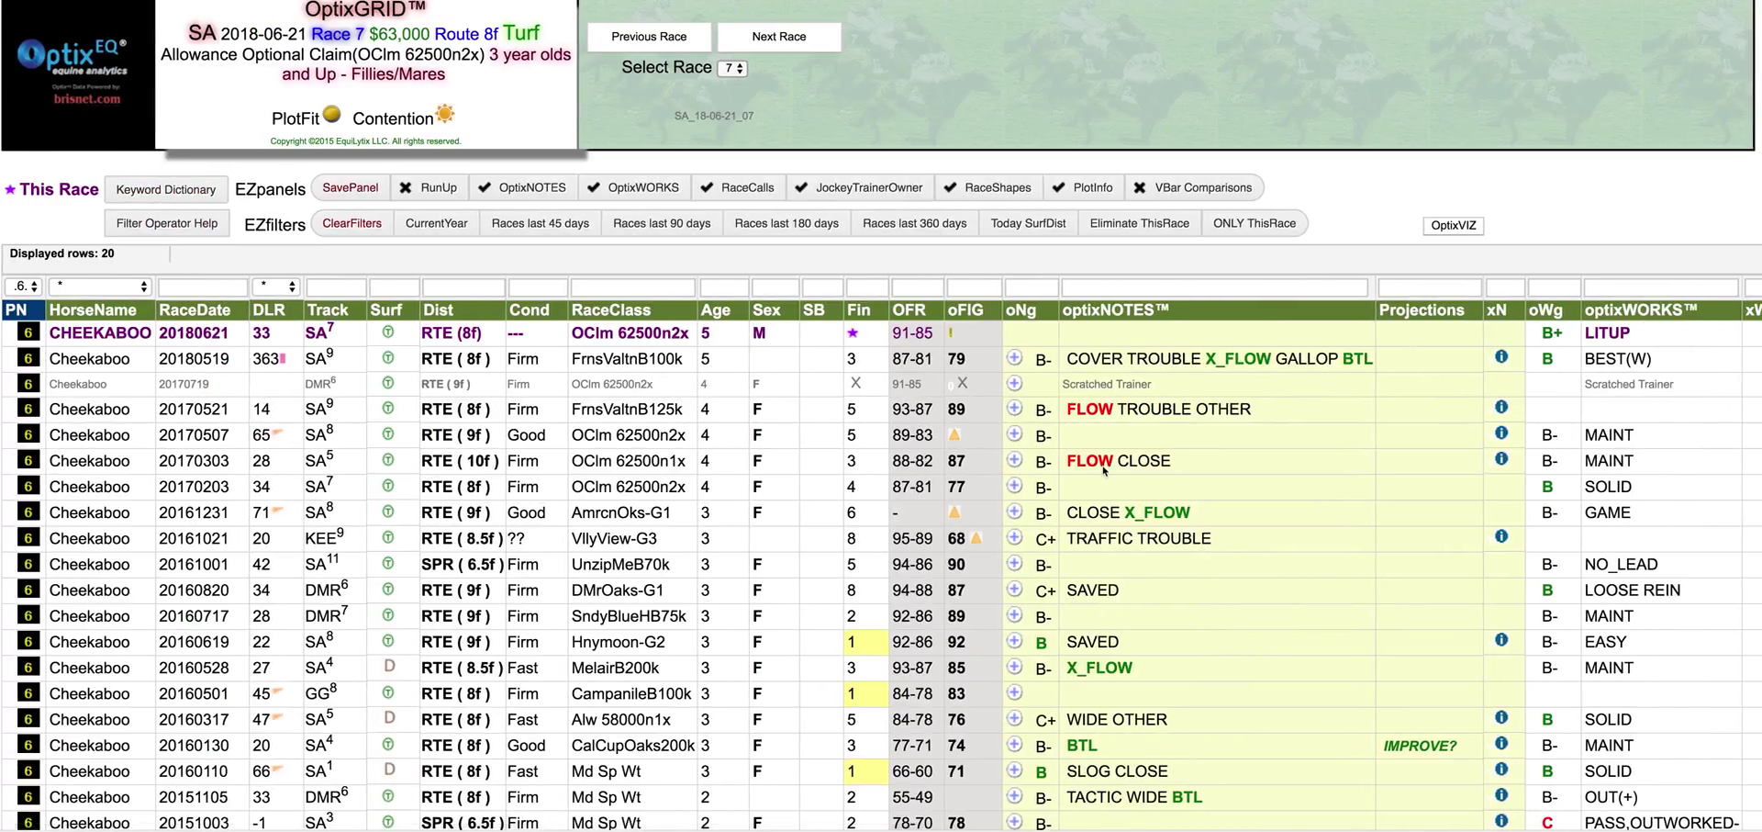
scroll(320, 439, "down", 2)
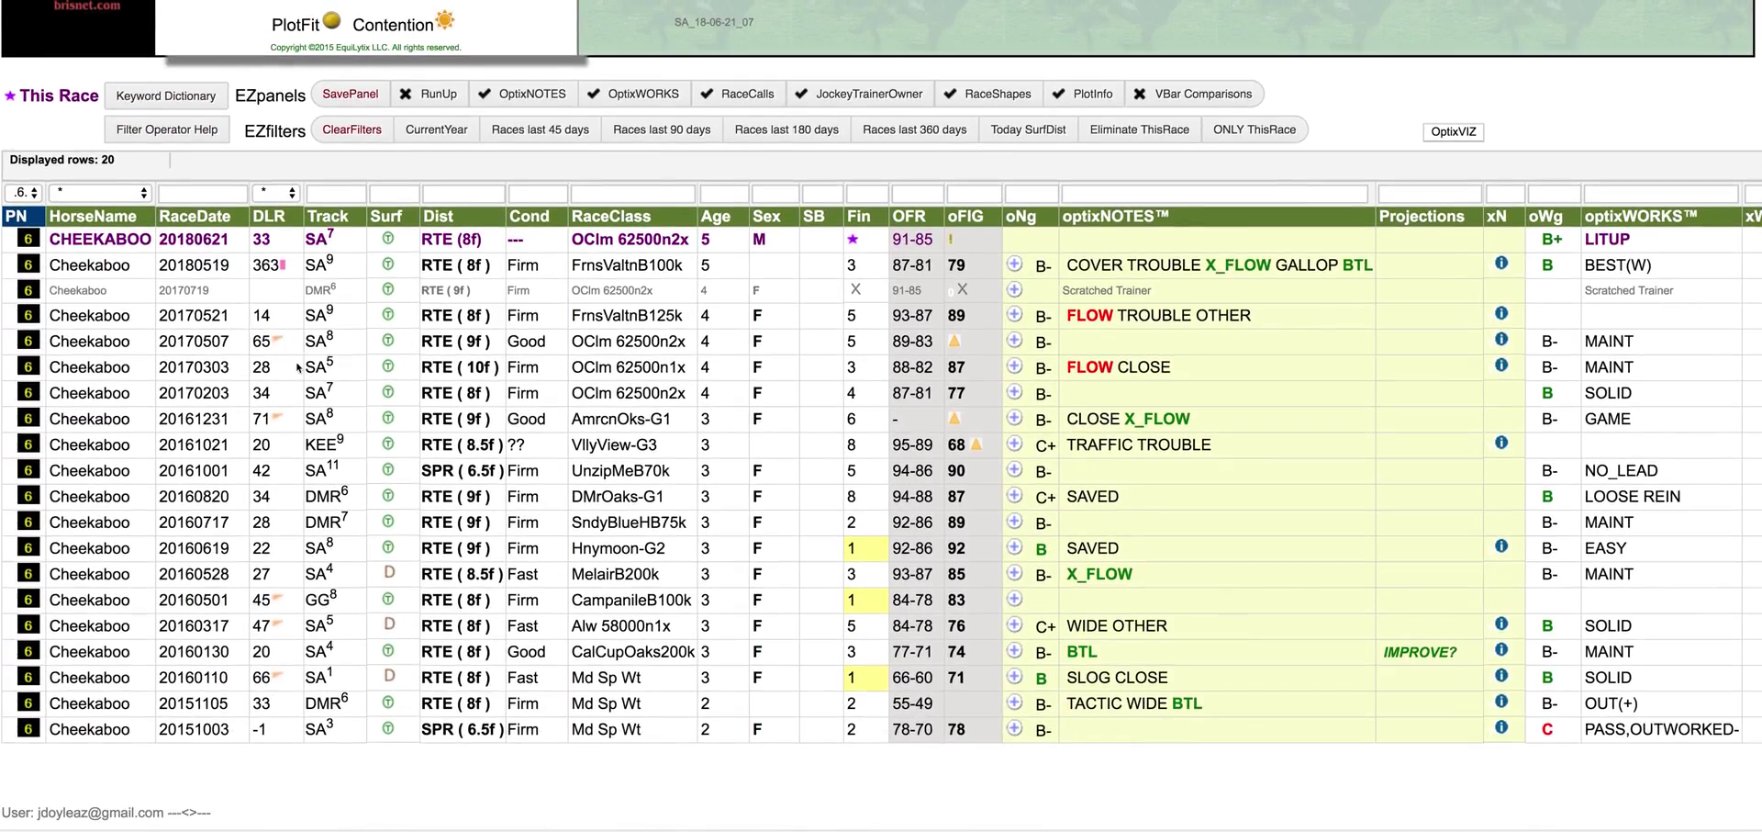
scroll(379, 488, "up", 2)
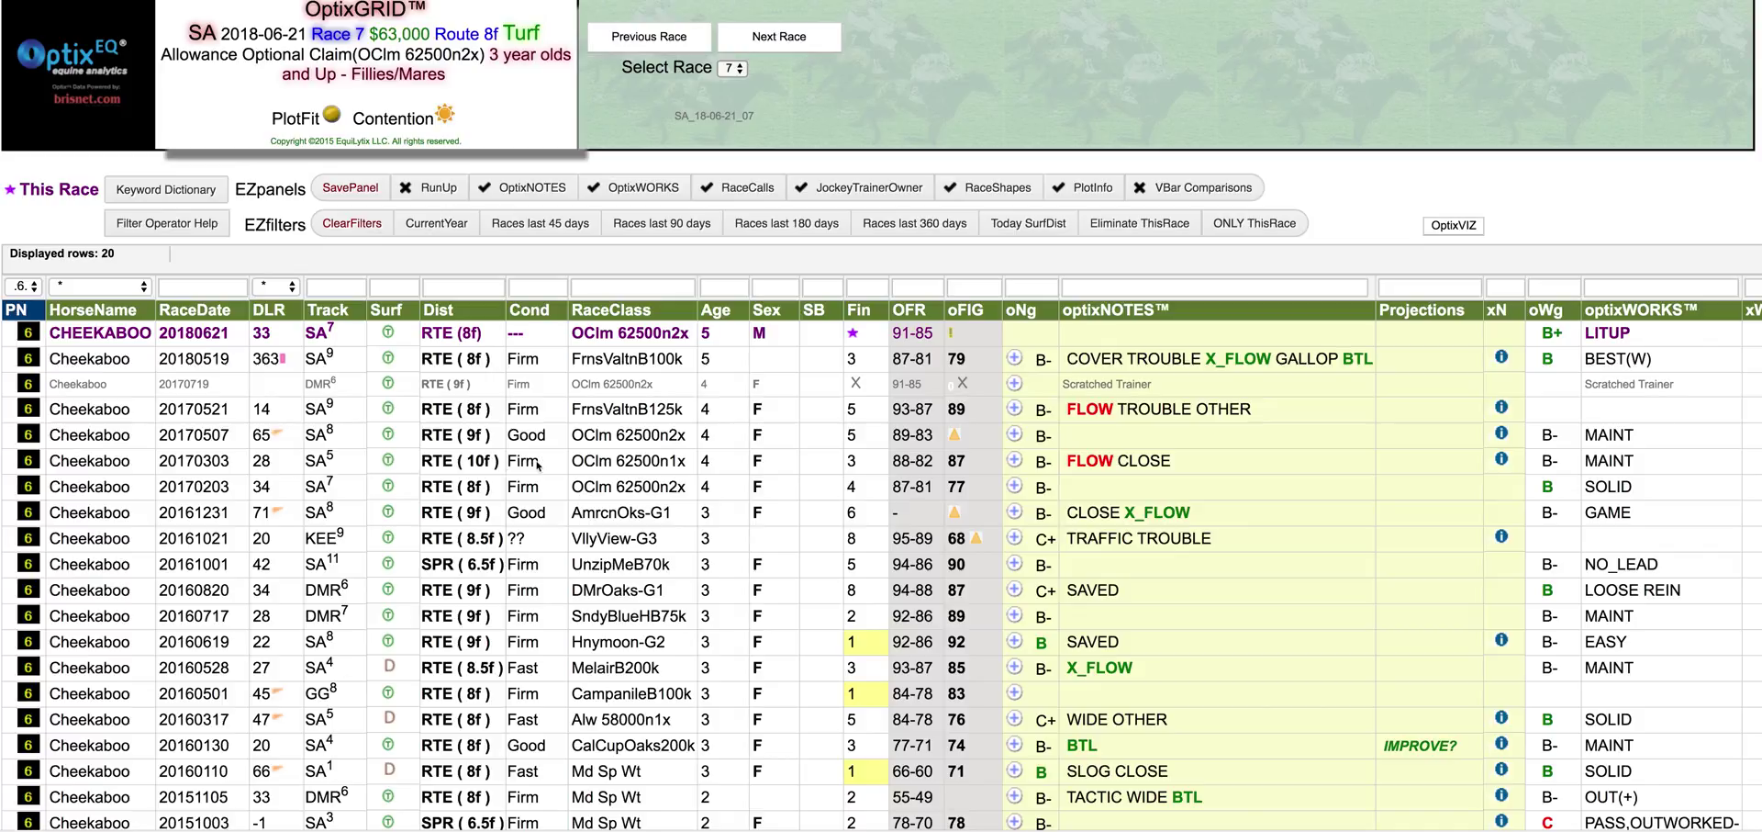
scroll(538, 466, "right", 20)
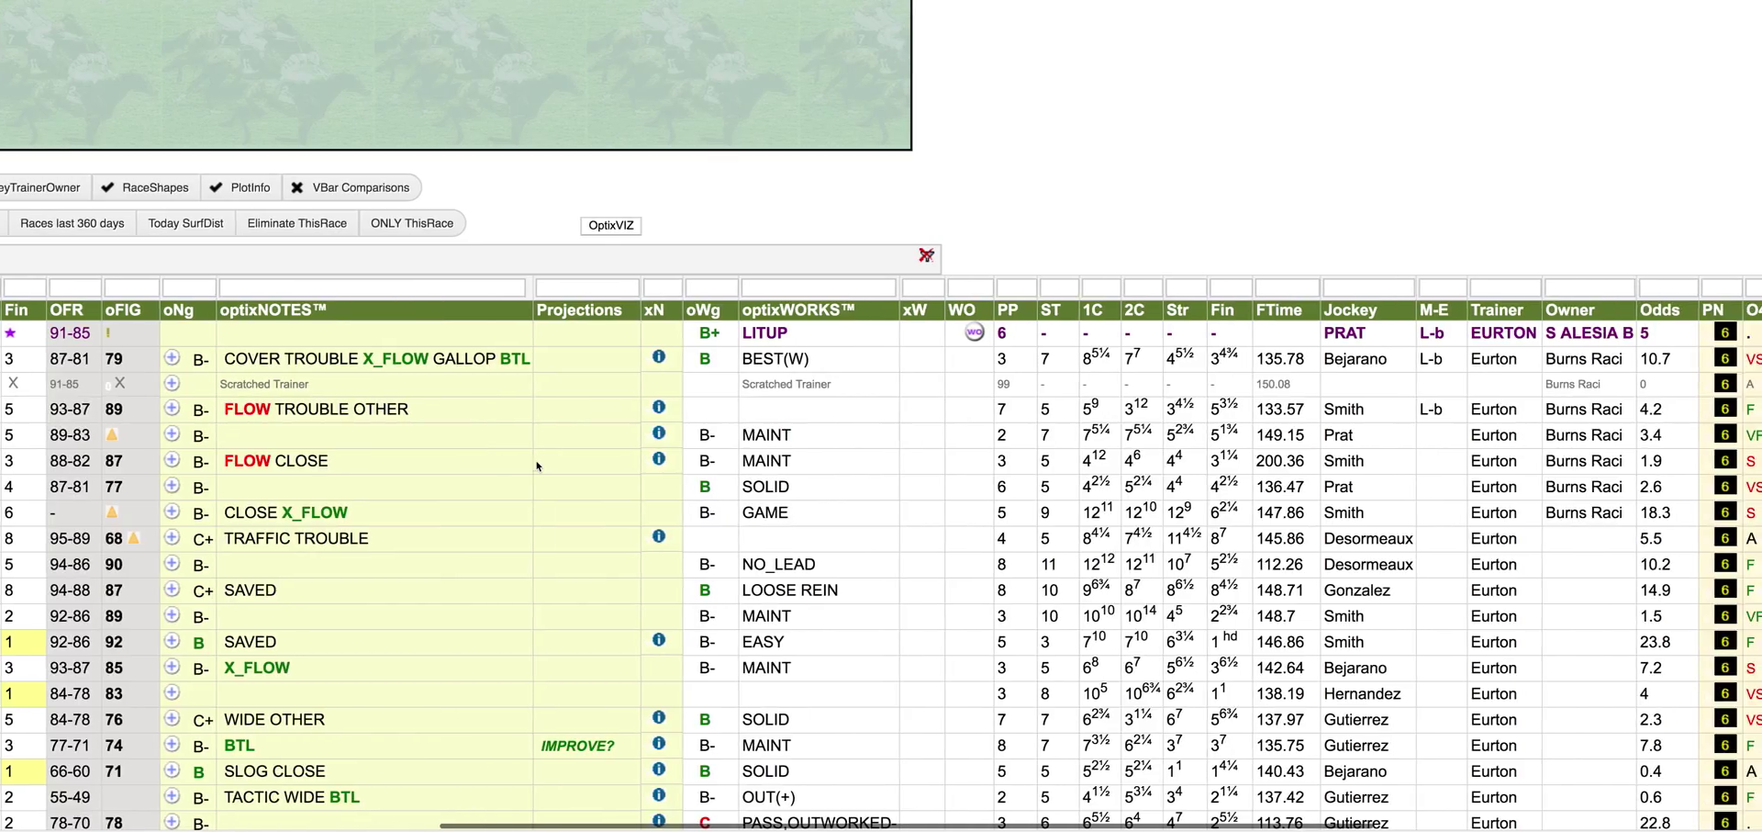
scroll(538, 465, "left", 20)
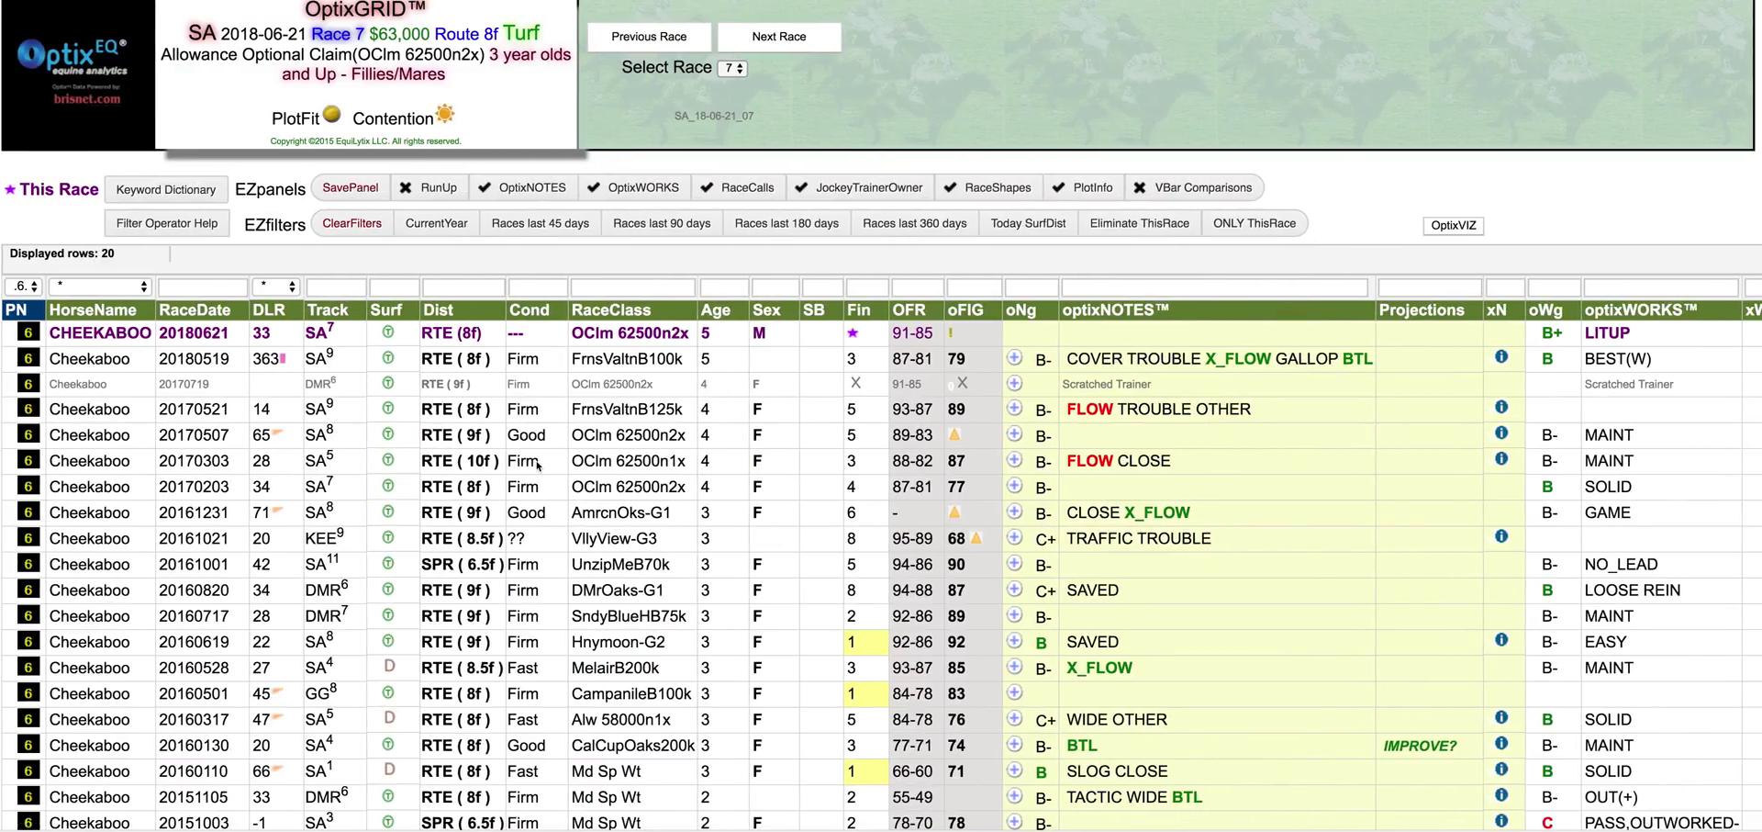
scroll(538, 465, "right", 20)
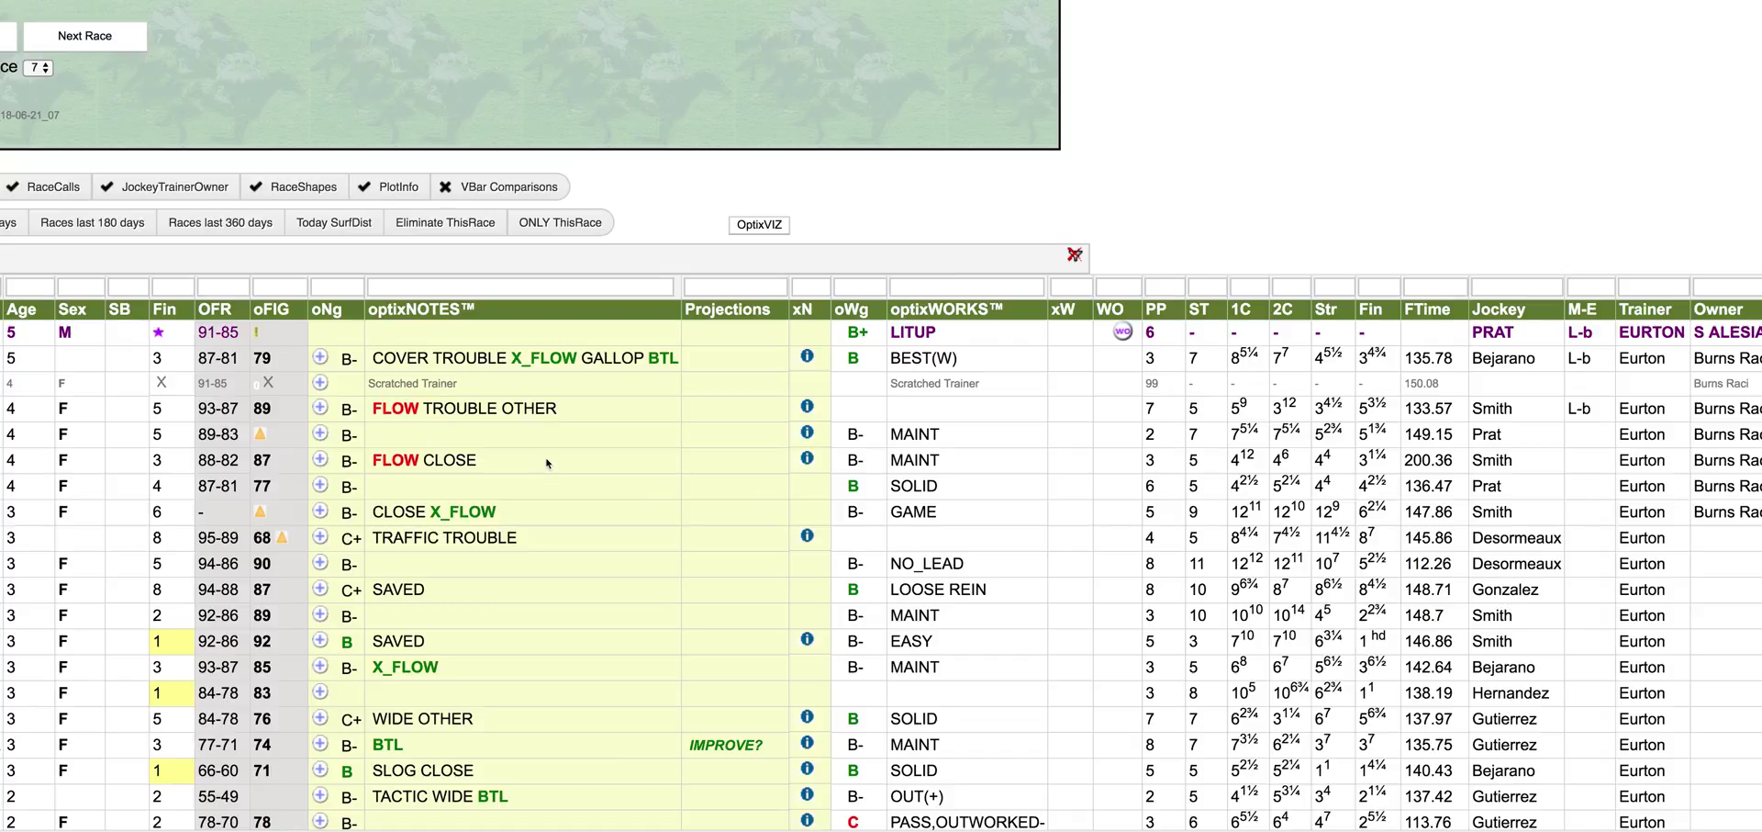
scroll(547, 463, "down", 1)
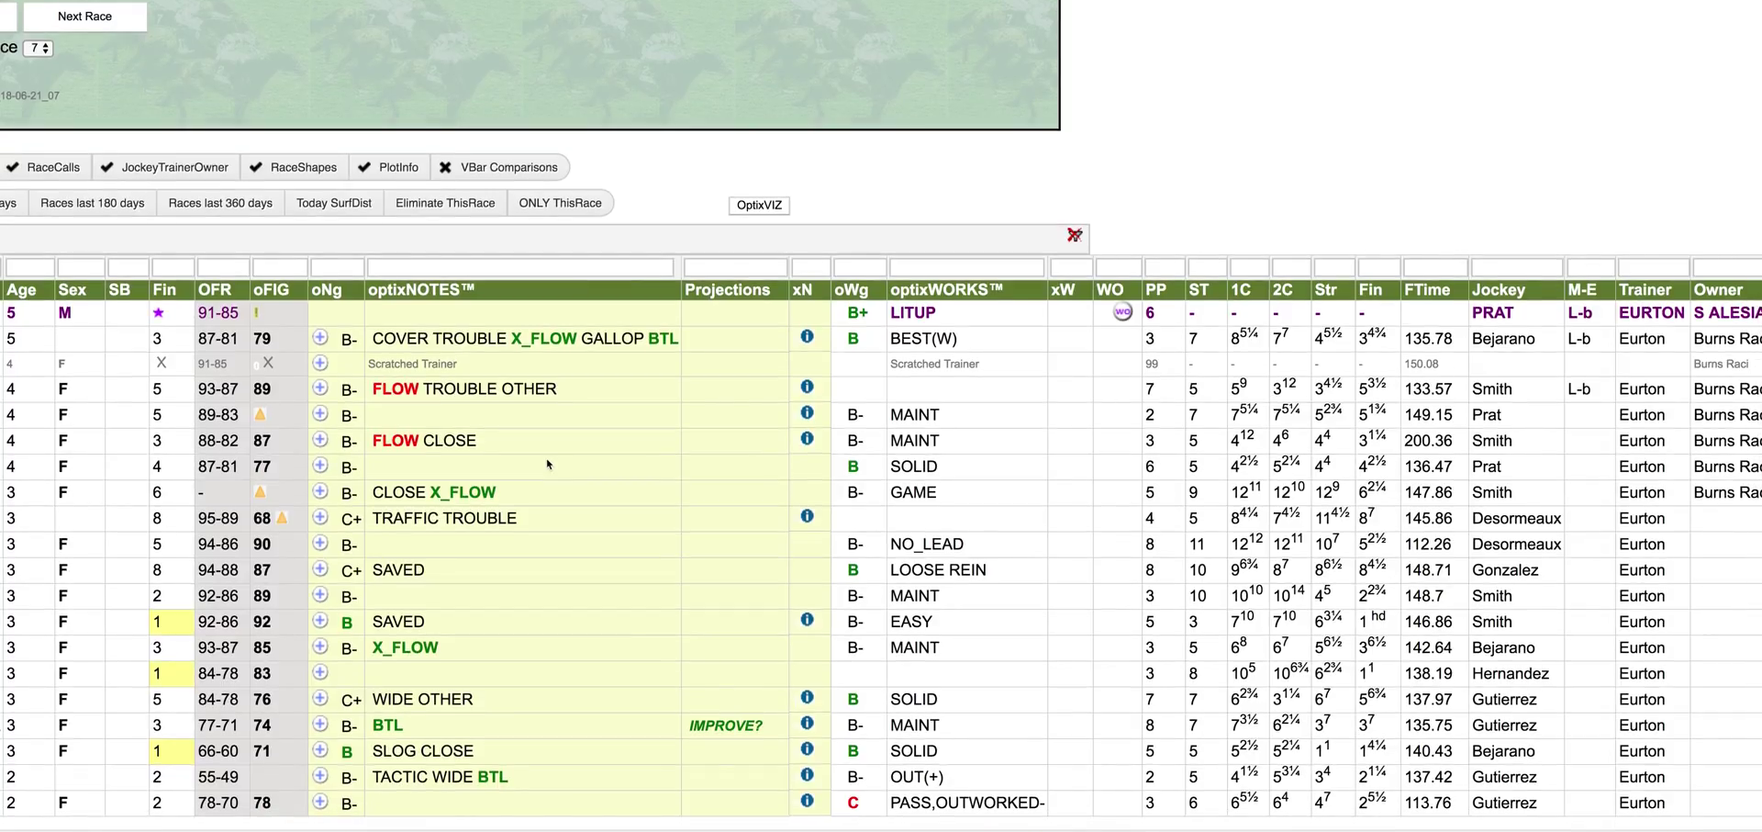